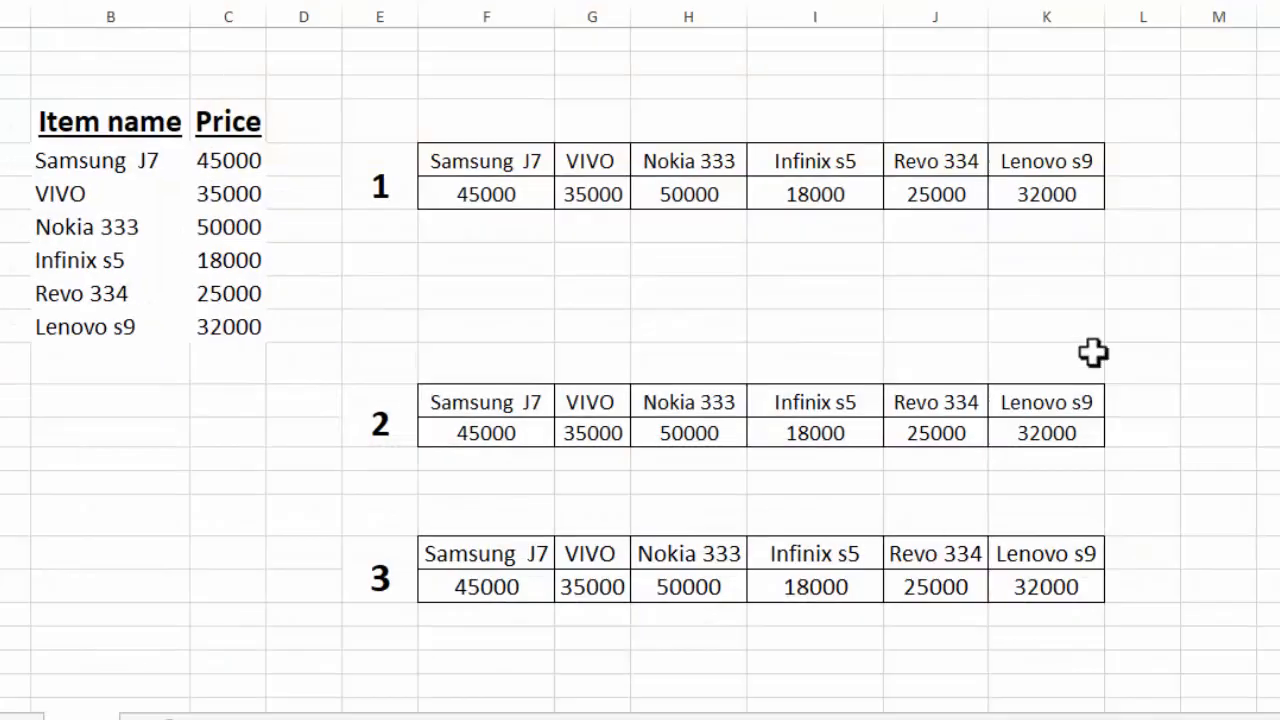
left_click(100, 169)
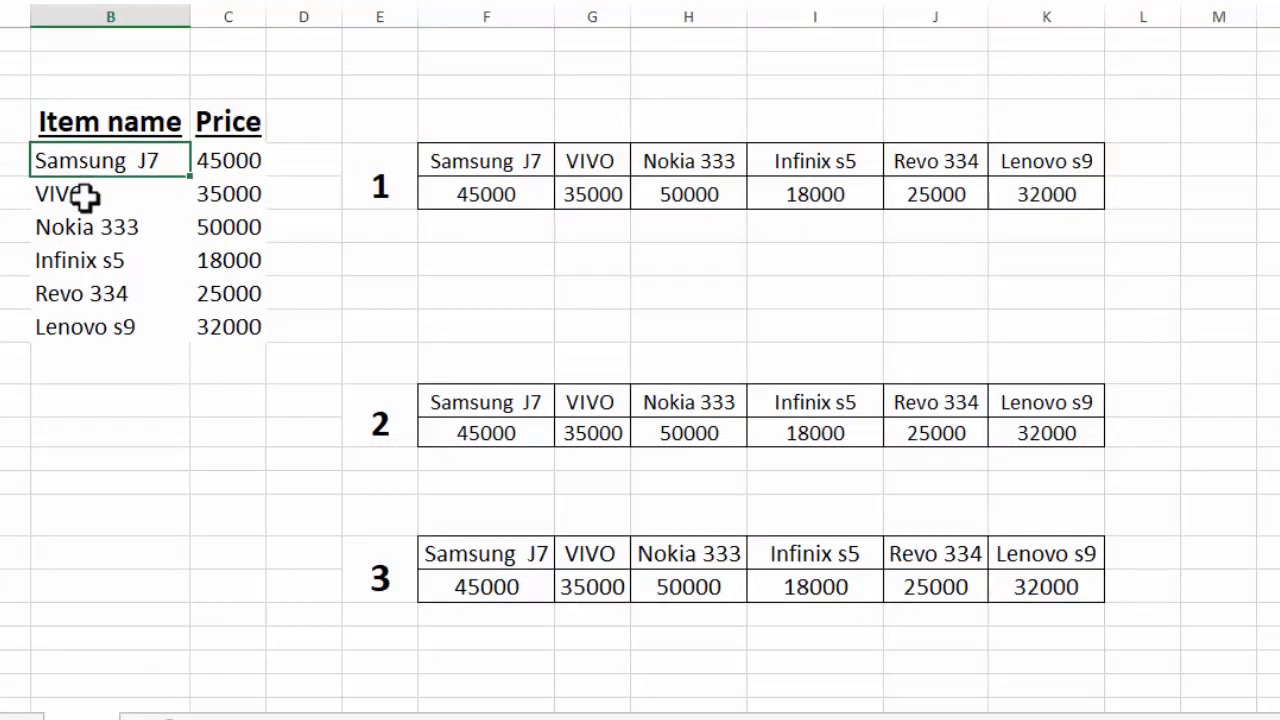
left_click(86, 194)
left_click(86, 228)
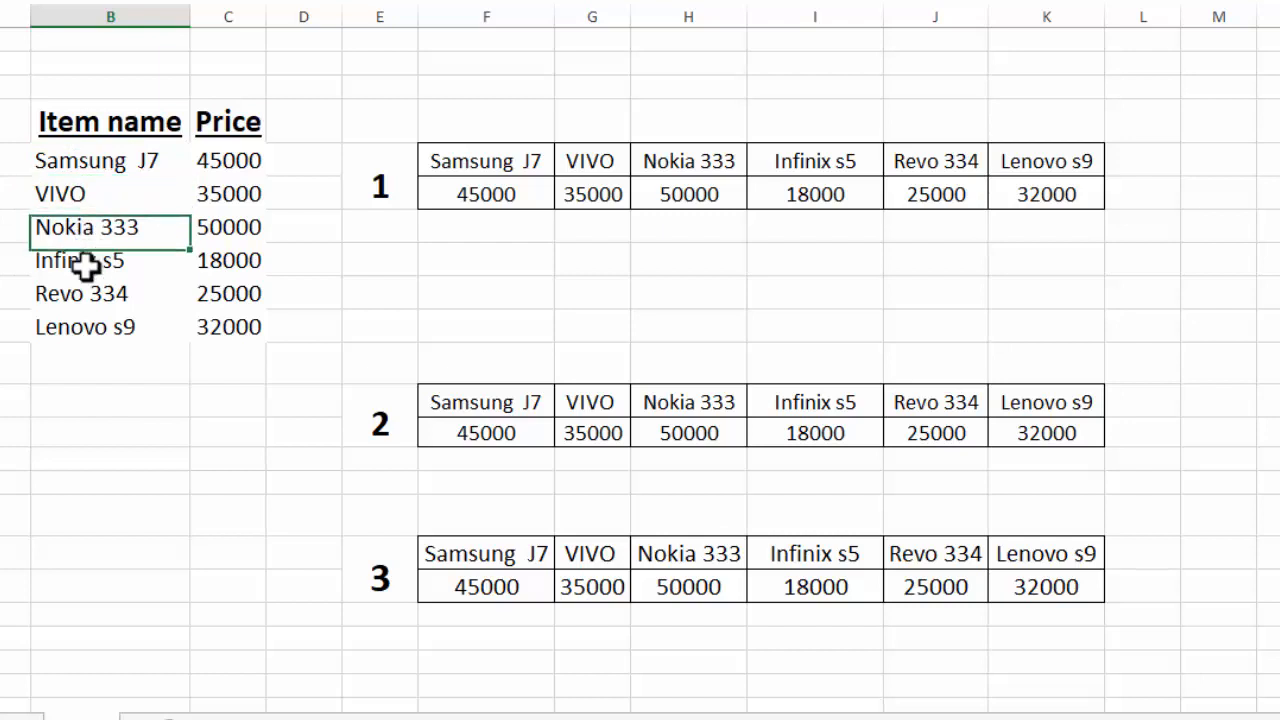
left_click(86, 262)
left_click(86, 292)
left_click(88, 330)
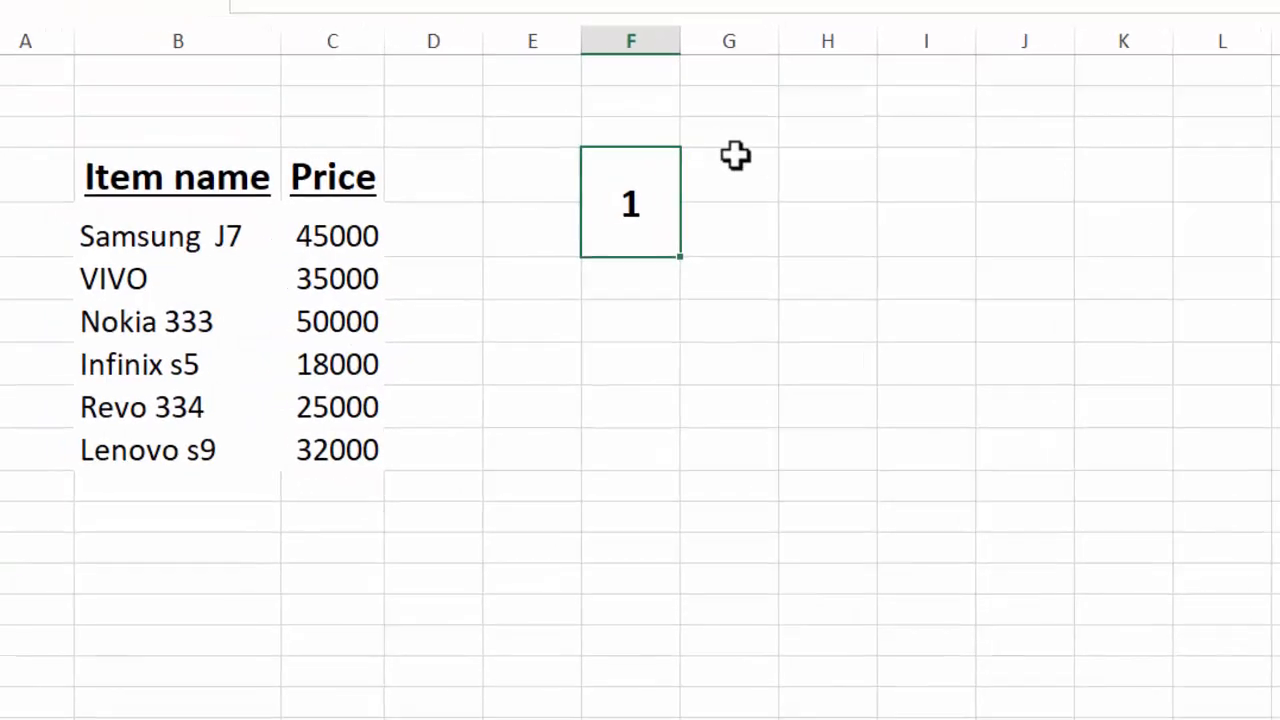
Copy the item names and prices in B5:C10 and paste them transposed into row 4 starting at G4.
left_click(740, 156)
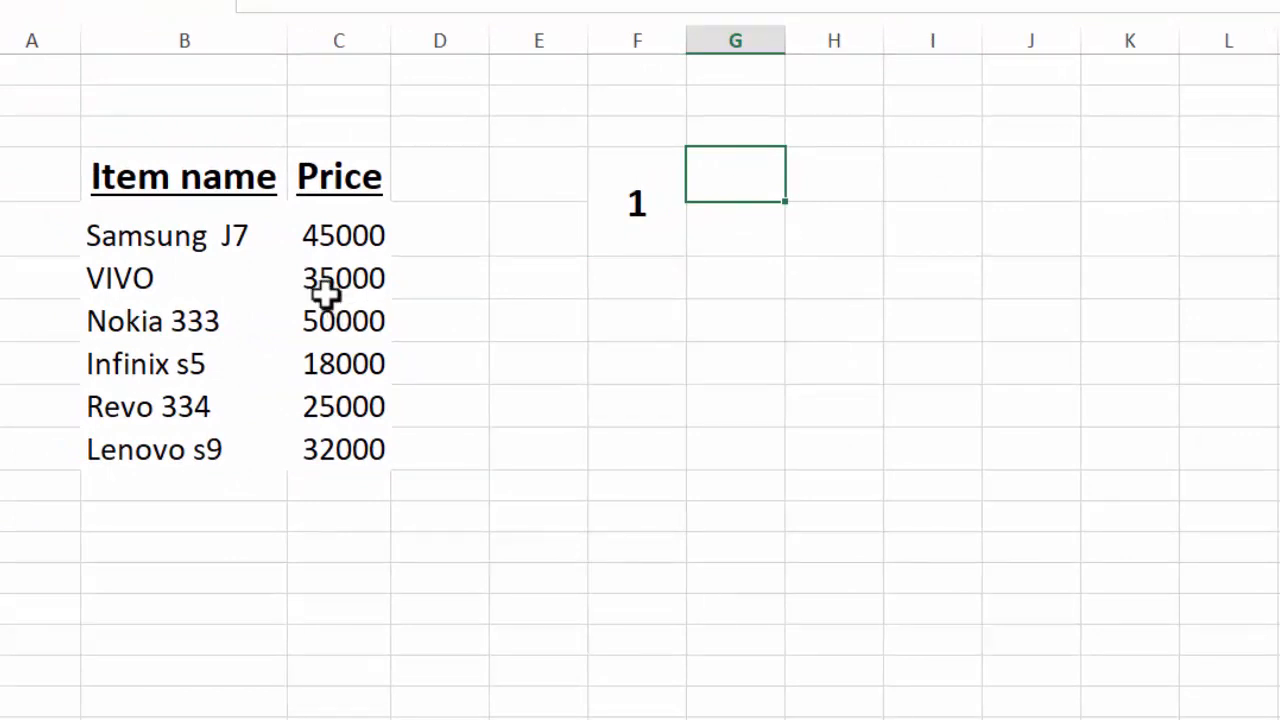
left_click_drag(171, 234, 321, 452)
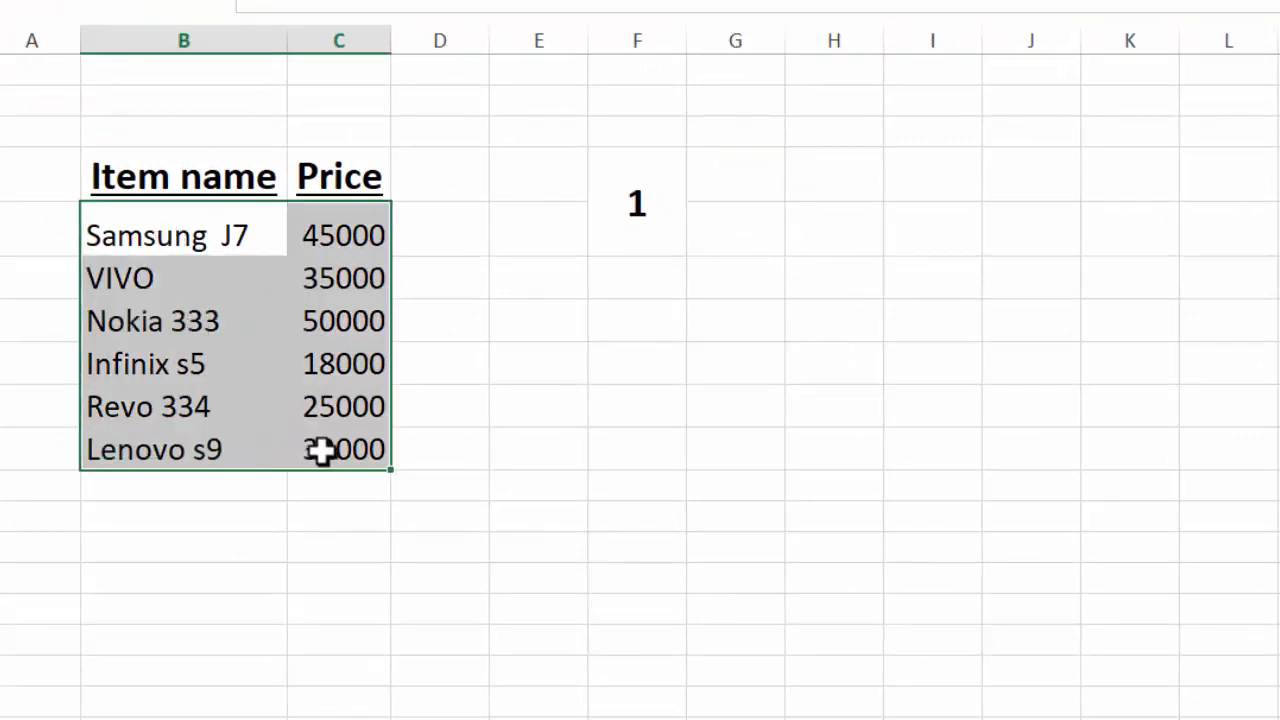
key("ctrl+c")
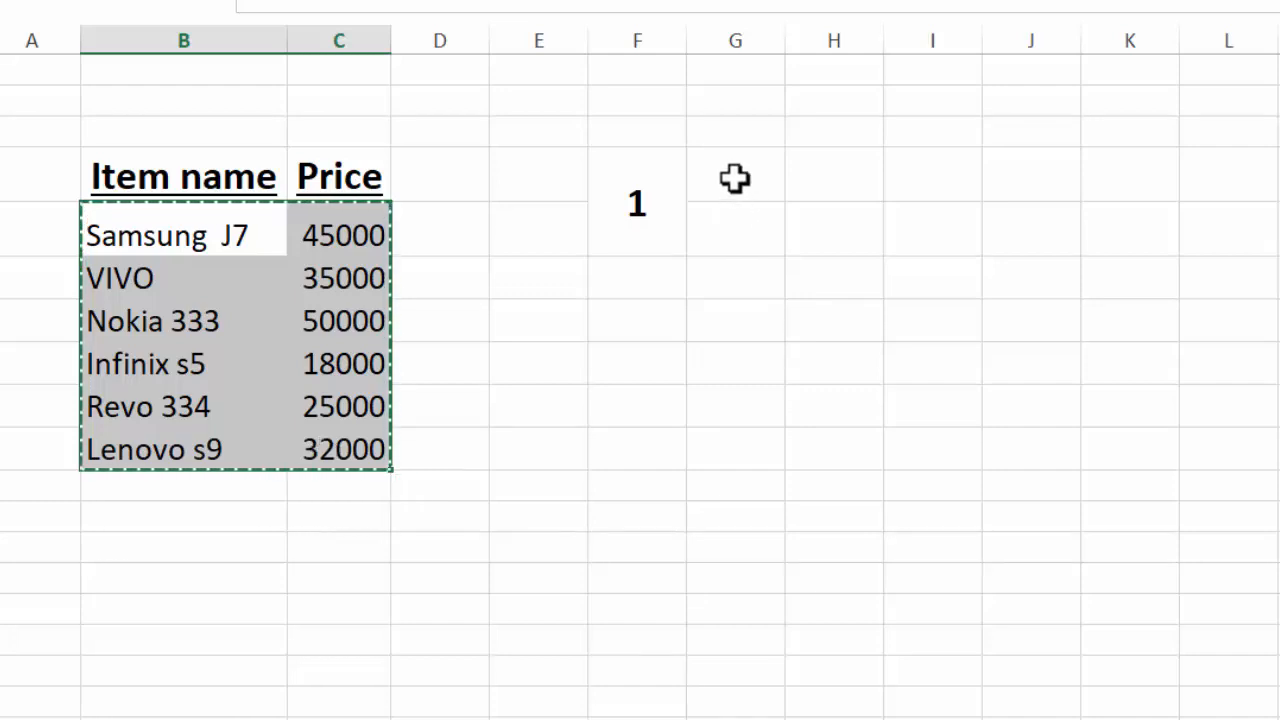
right_click(734, 178)
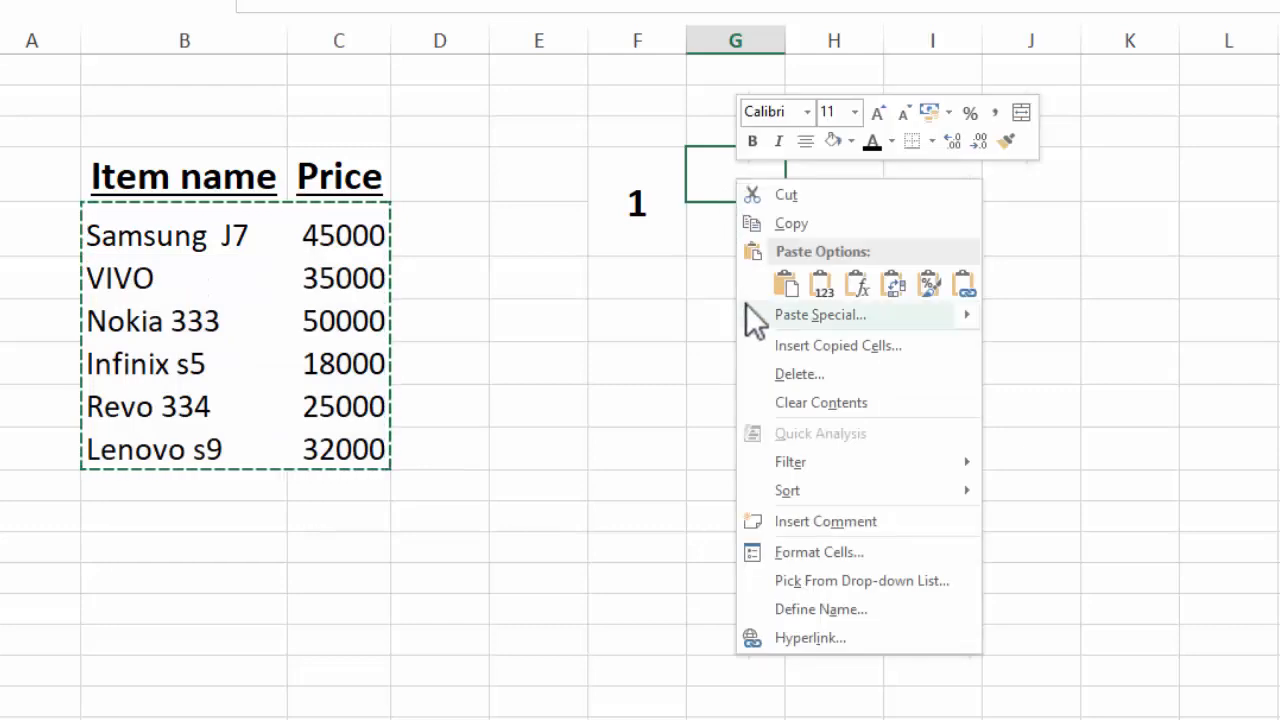
mouse_move(757, 314)
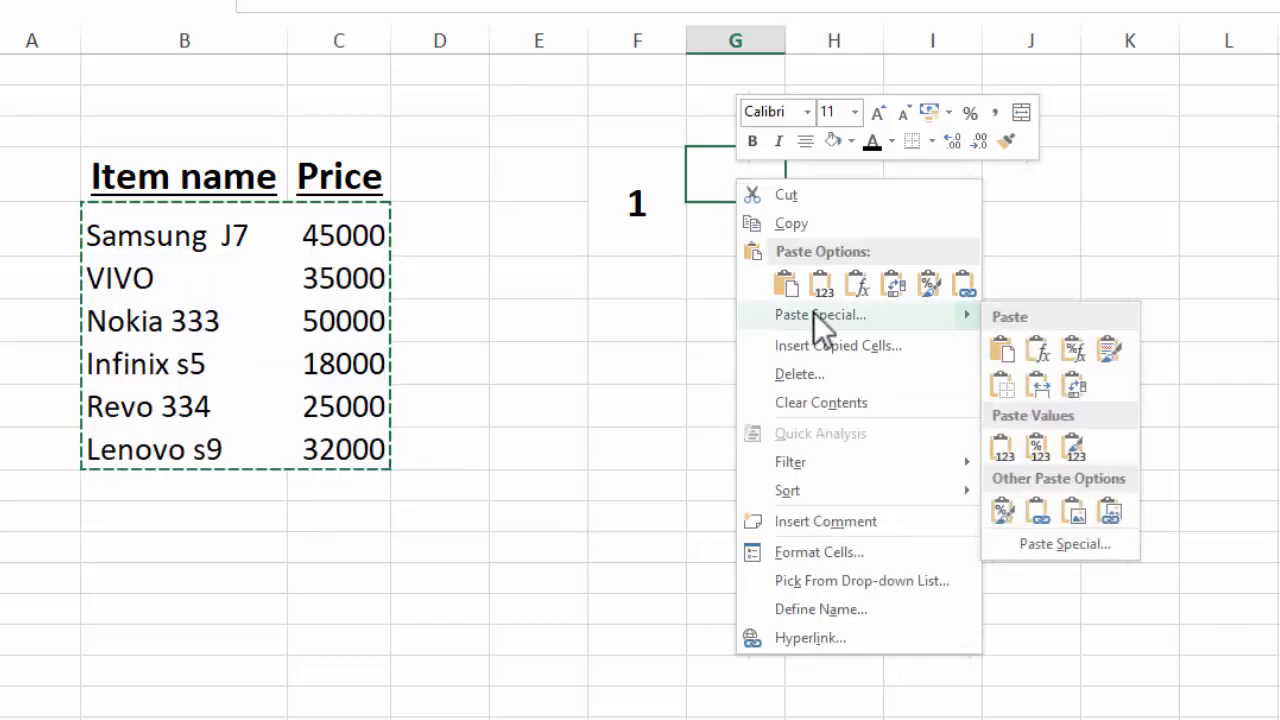
left_click(1002, 354)
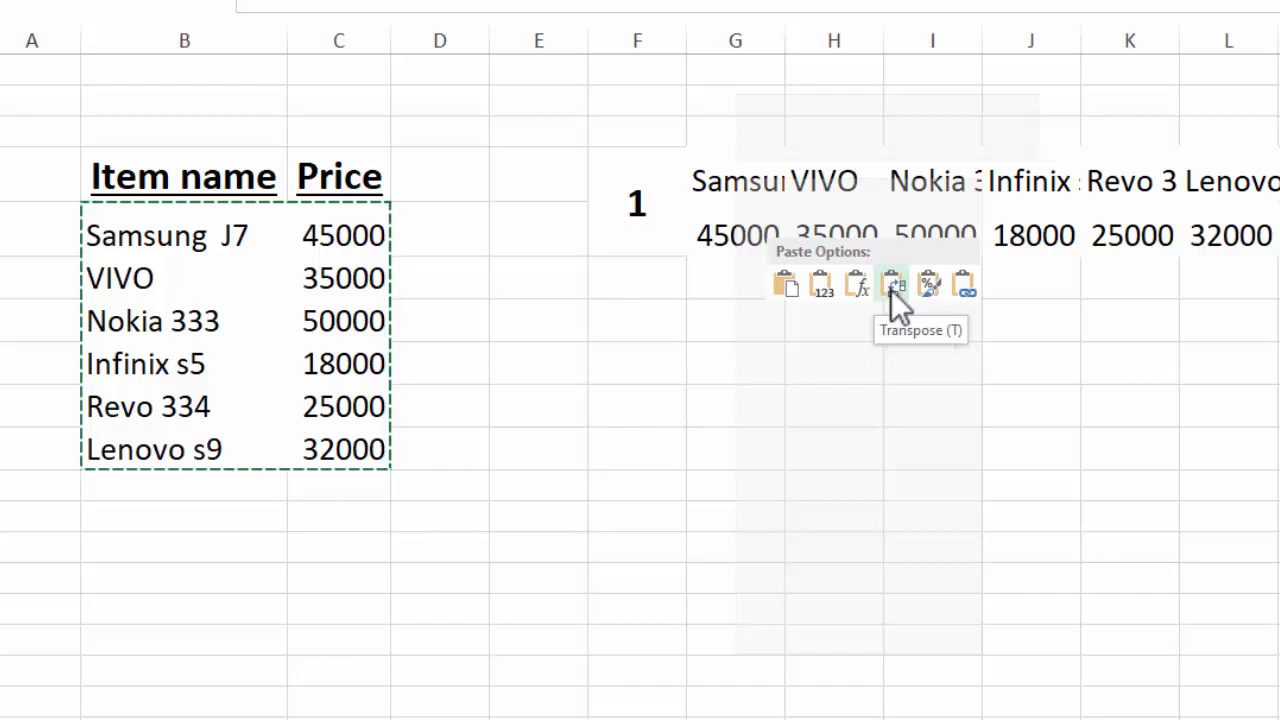
left_click(891, 289)
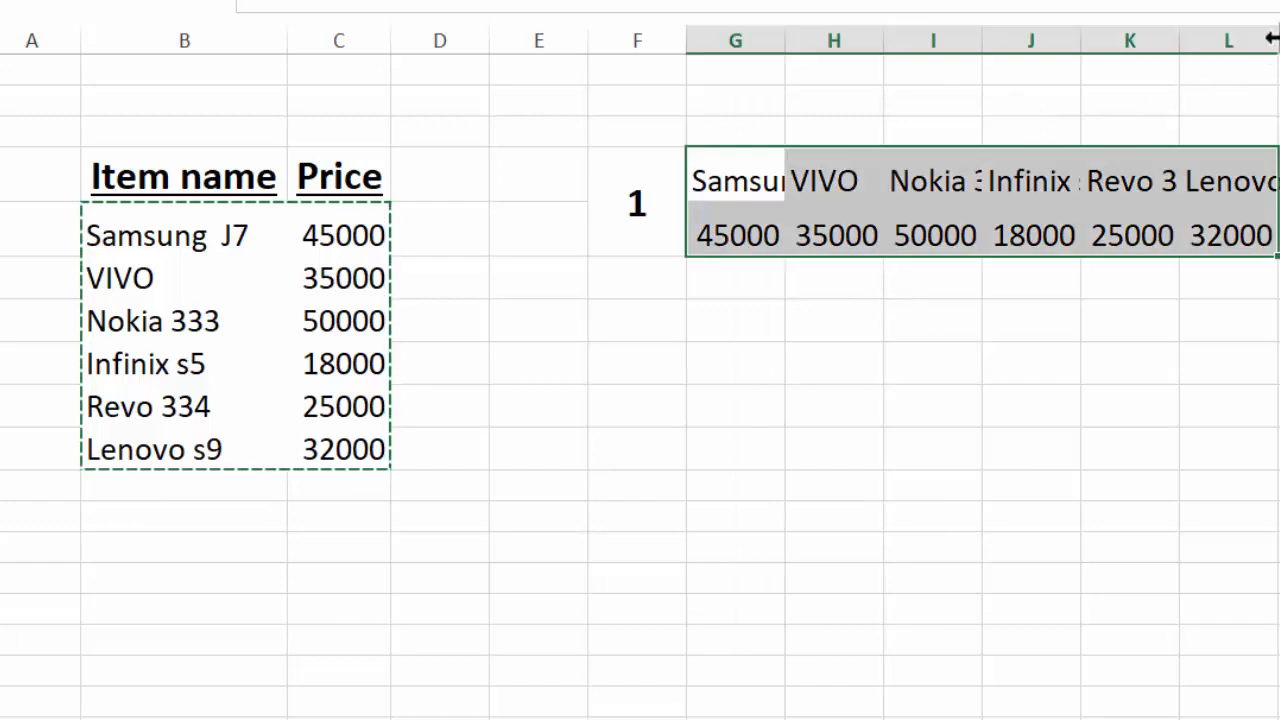
Auto-fit columns G through L to their contents and center the transposed data in G4:L5.
double_click(786, 42)
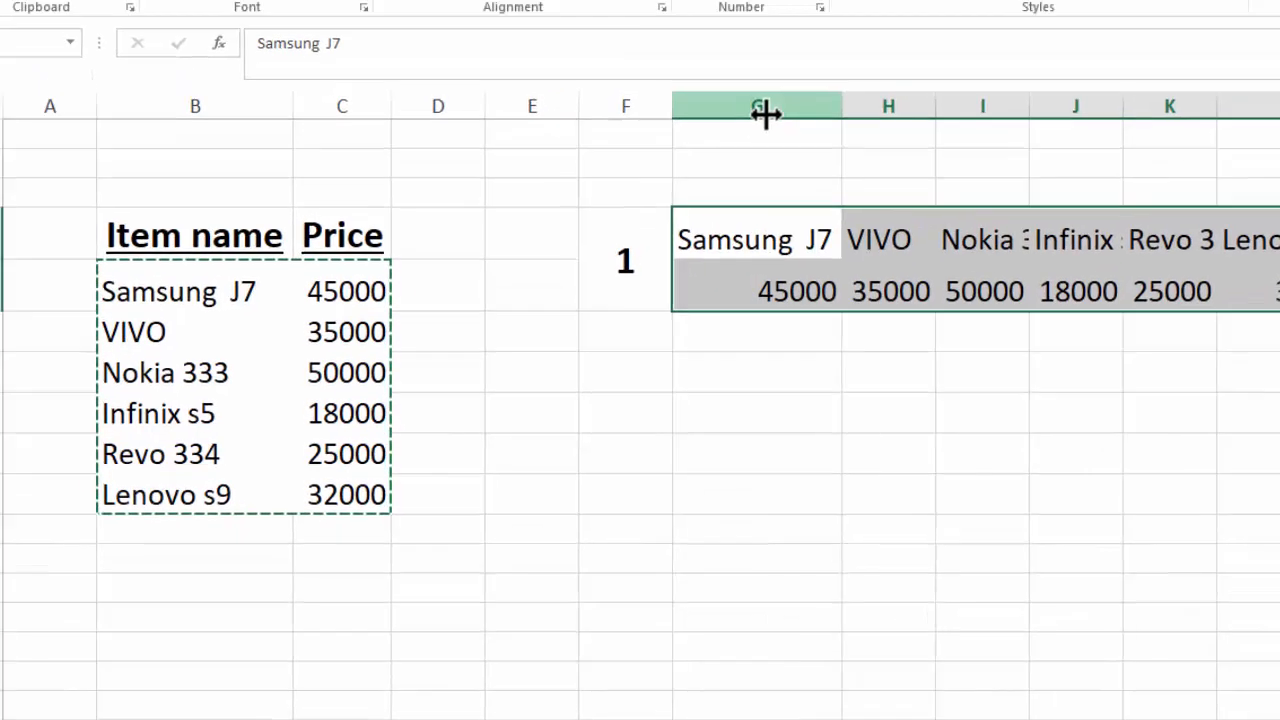
left_click_drag(760, 110, 1279, 132)
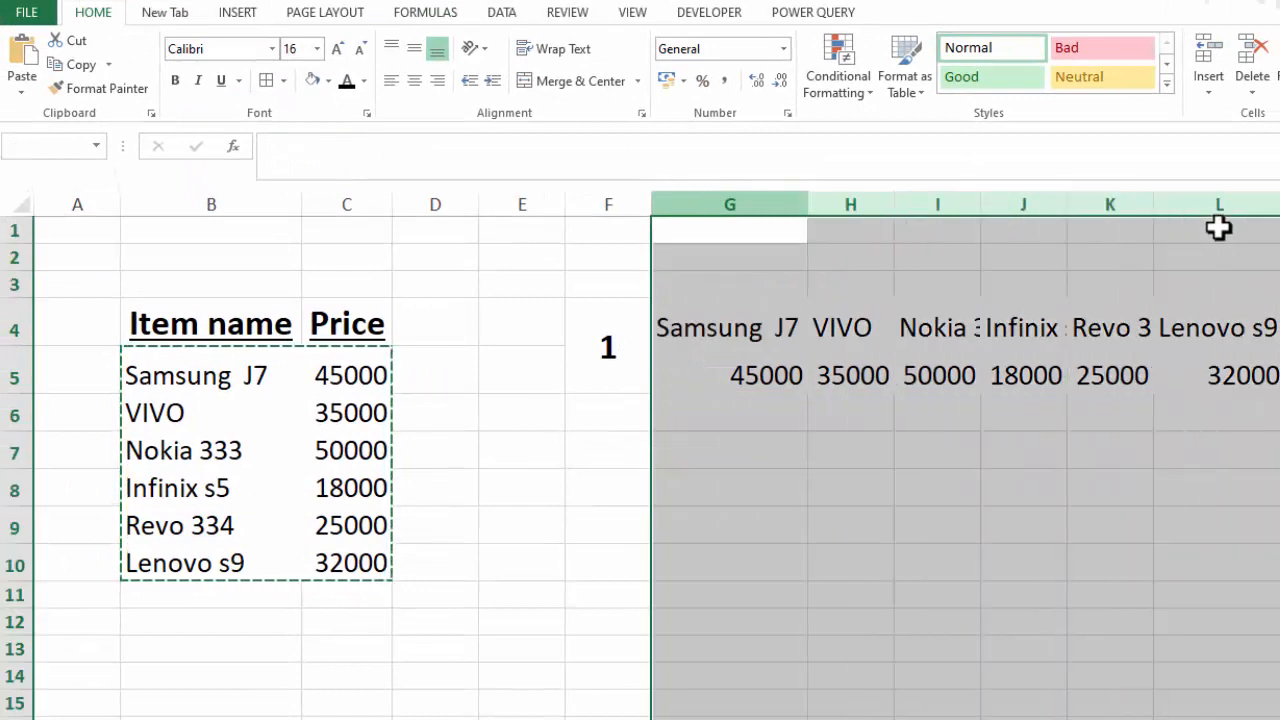
double_click(1155, 203)
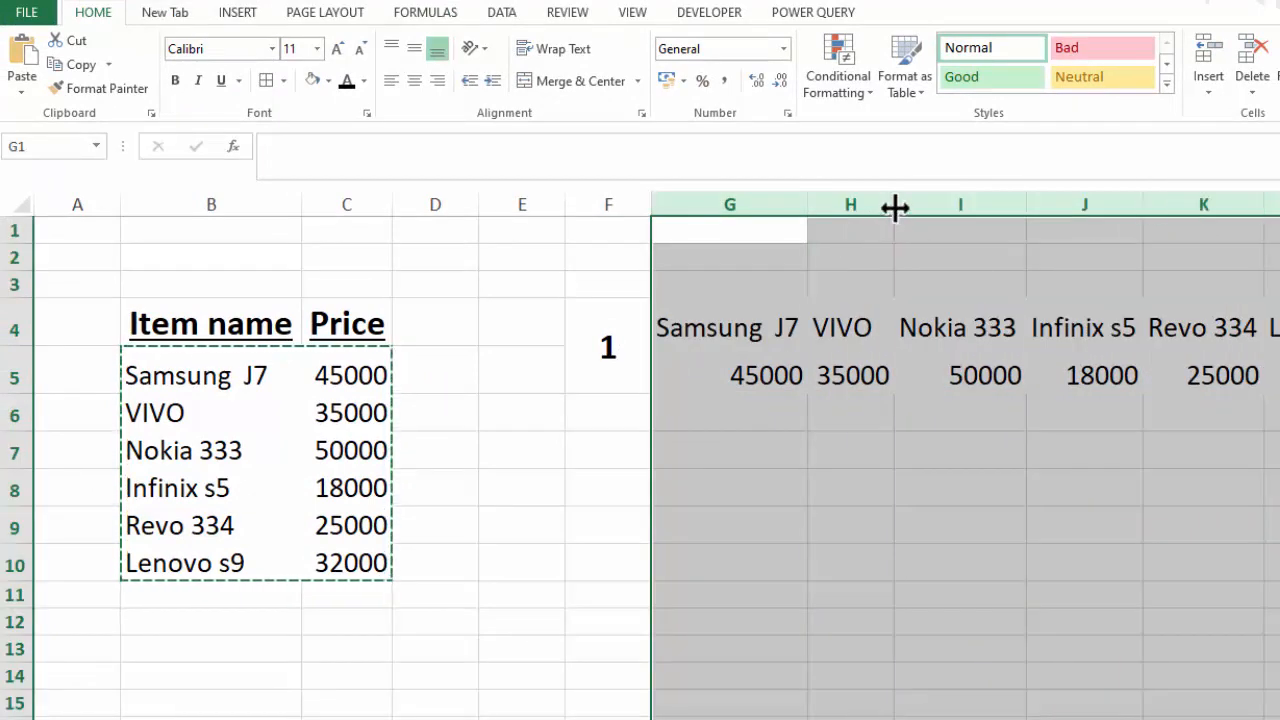
left_click(880, 451)
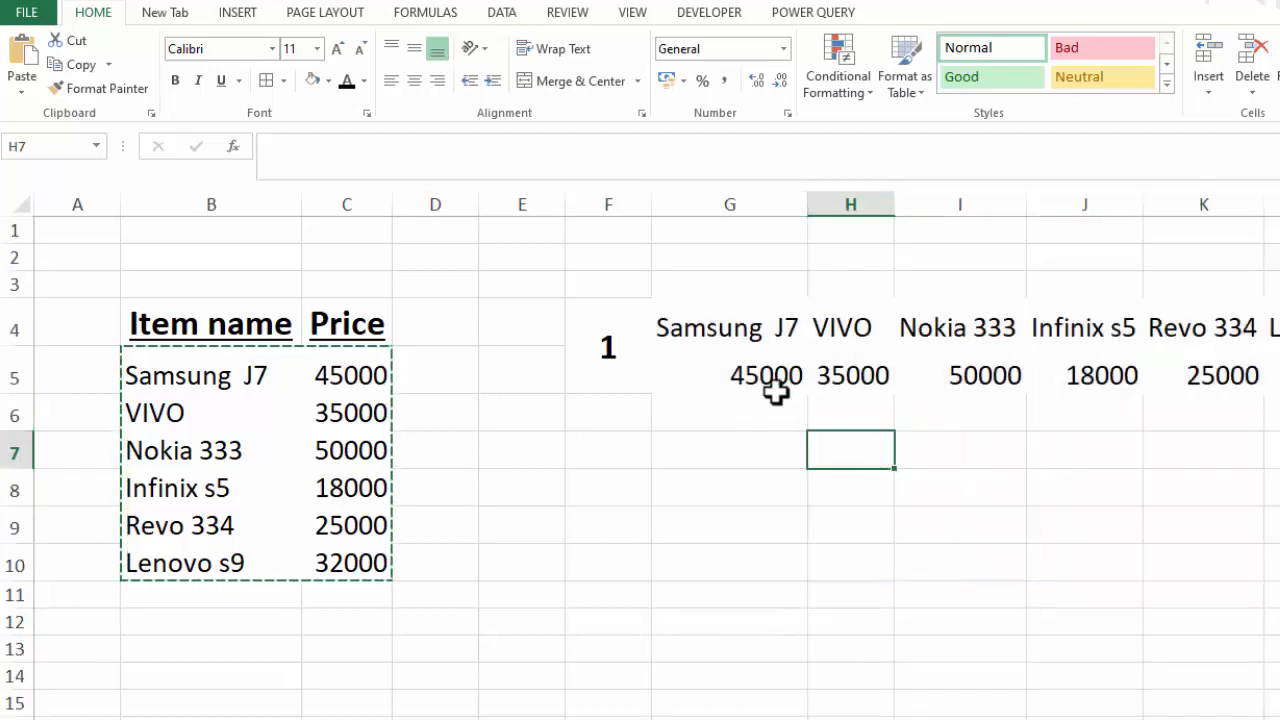
left_click_drag(723, 320, 1275, 366)
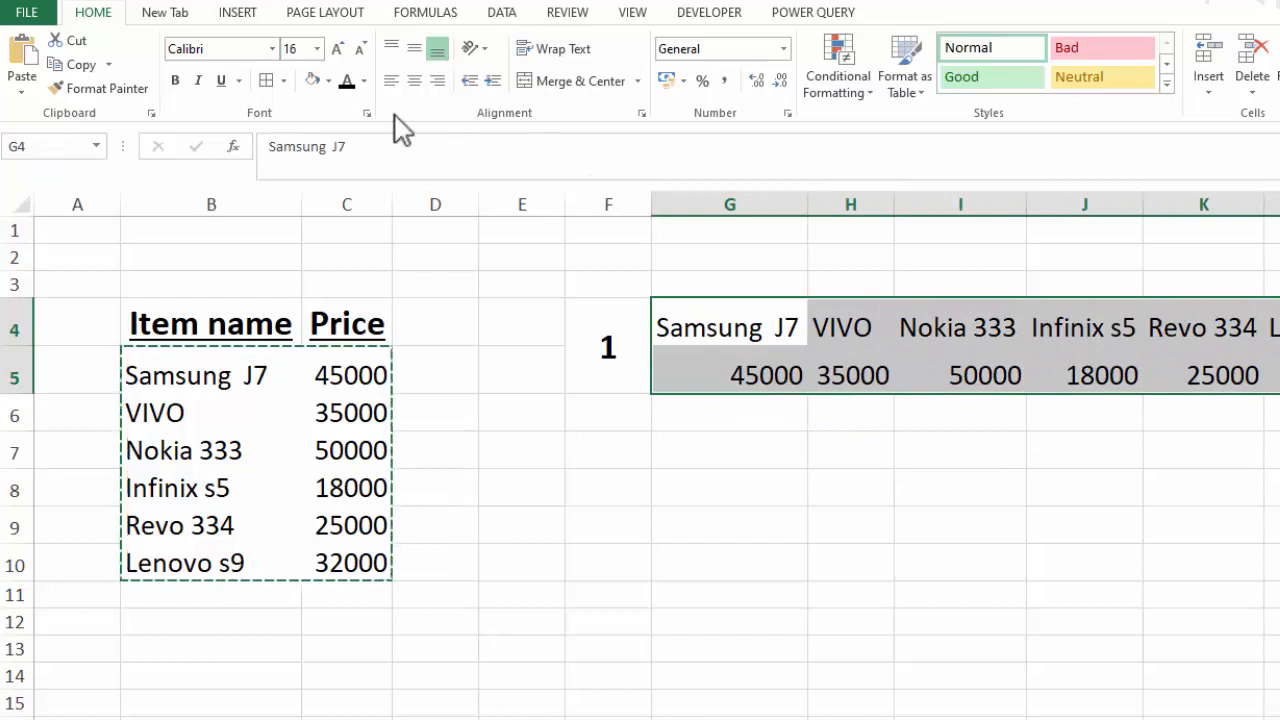
left_click(414, 80)
Clear the transposed data from G4:L5.
left_click_drag(715, 330, 1276, 380)
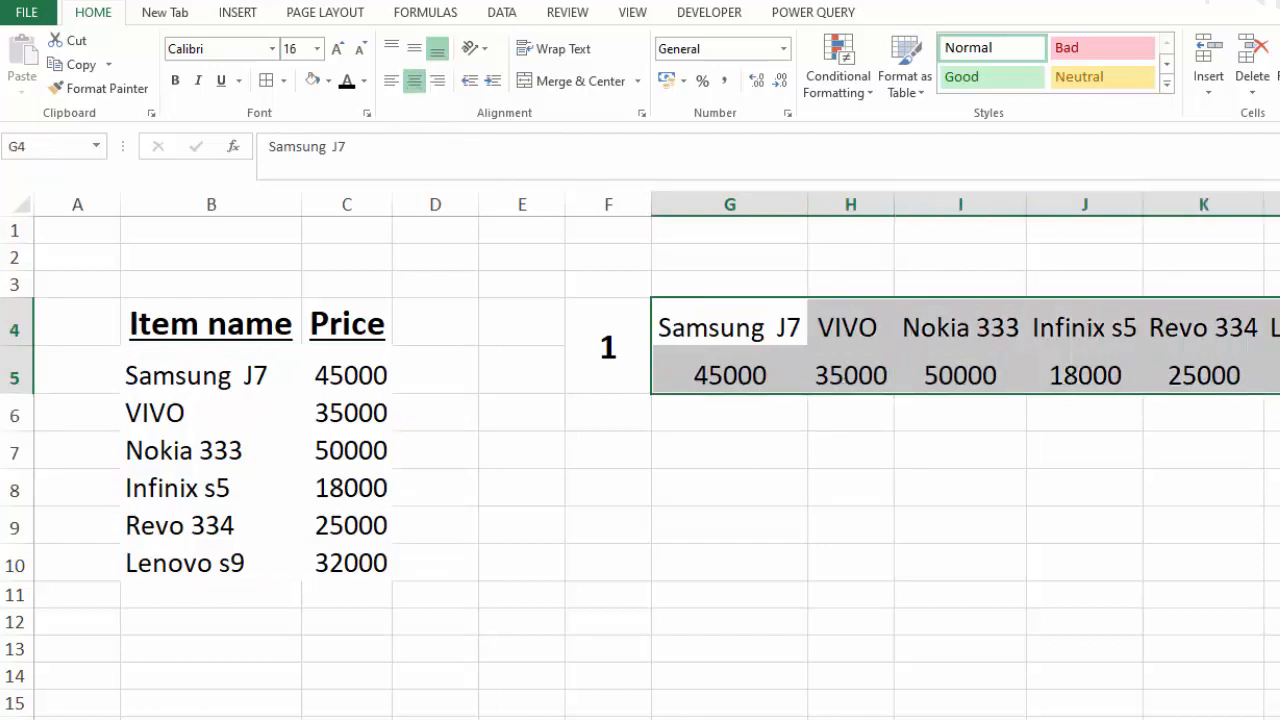
key("Delete")
left_click(697, 344)
Paste a transposed copy of B5:C10 at G4 again and center the pasted cells horizontally.
mouse_move(171, 374)
left_mouse_down()
mouse_move(234, 474)
mouse_move(338, 545)
left_mouse_up()
key("ctrl+c")
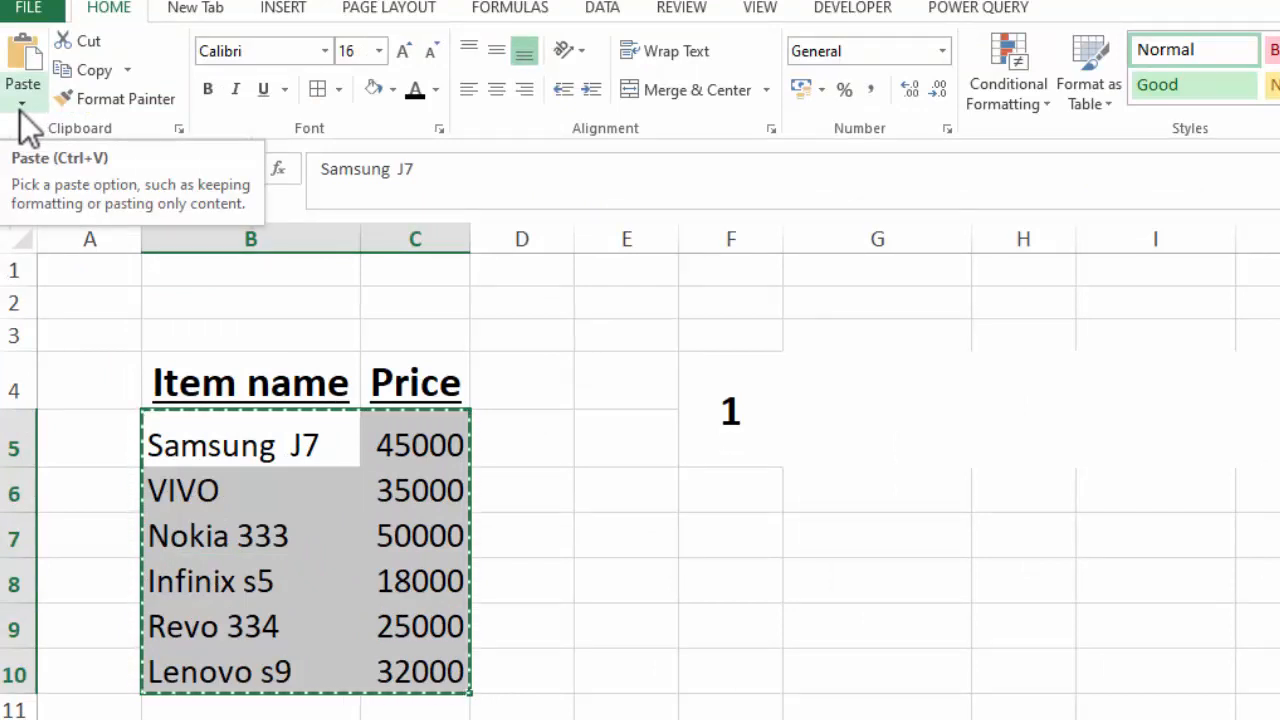
left_click(20, 104)
left_click(930, 385)
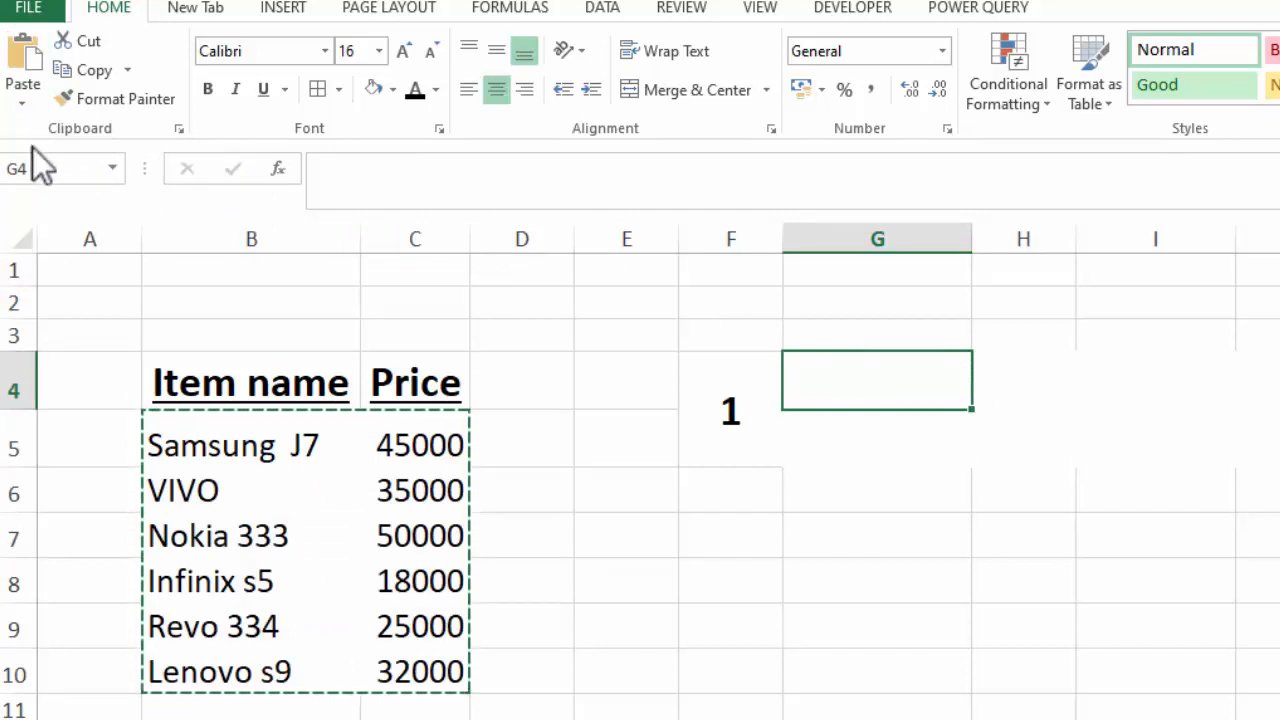
left_click(28, 104)
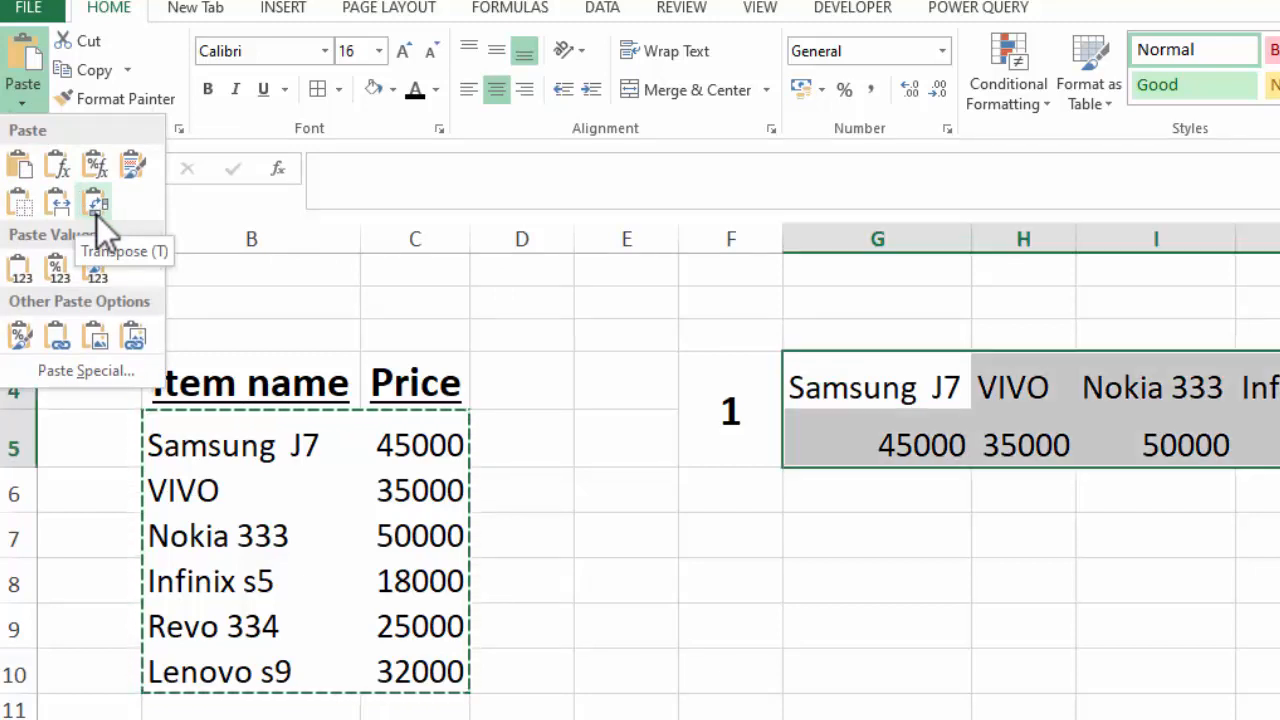
left_click(97, 215)
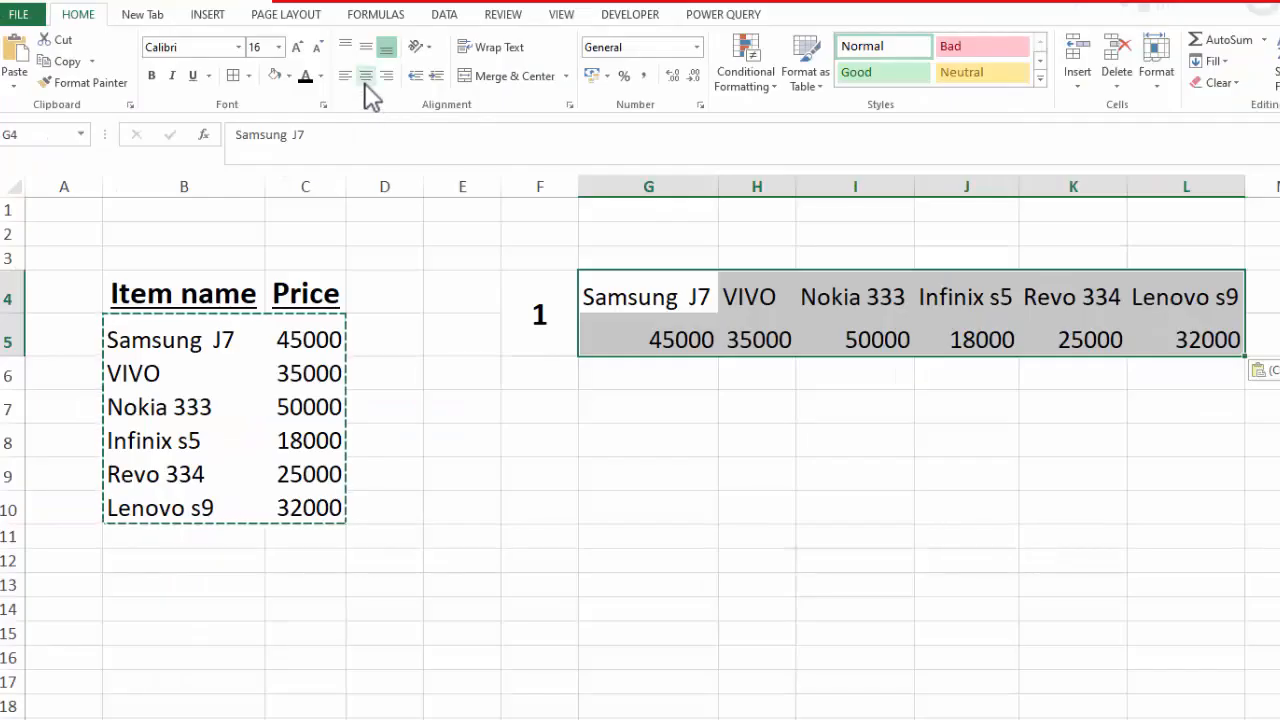
left_click(366, 78)
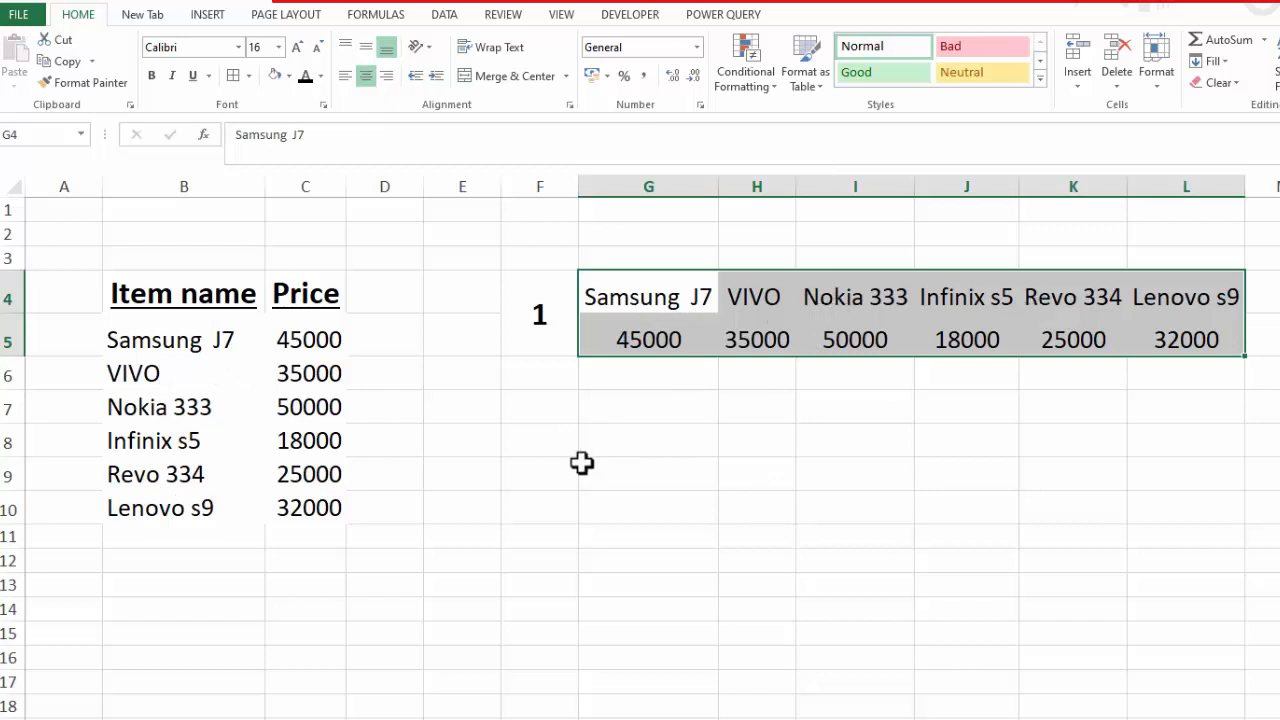
Enter =TRANSPOSE(B5:C10) as an array formula across G8:L9, beside label 2.
left_click_drag(545, 448, 549, 471)
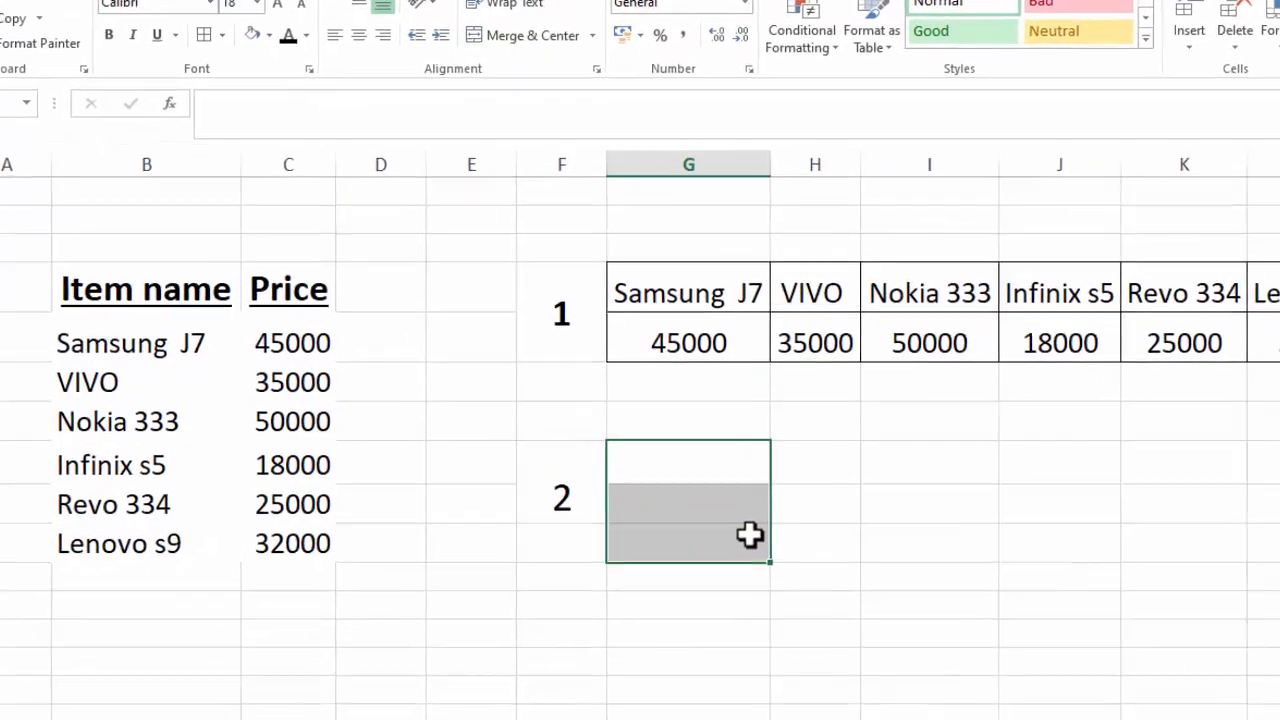
left_click_drag(700, 484, 1093, 472)
left_click_drag(1266, 549, 1272, 549)
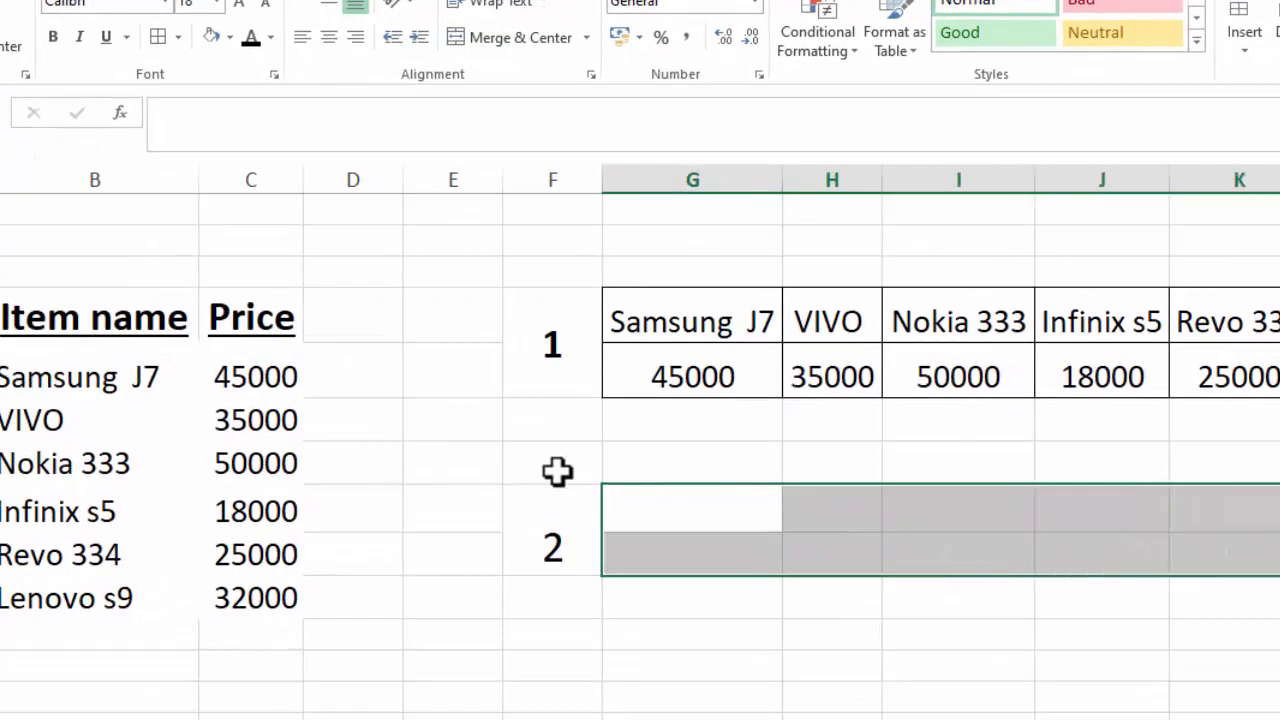
left_click(660, 510, "ctrl")
left_click_drag(660, 510, 1228, 546)
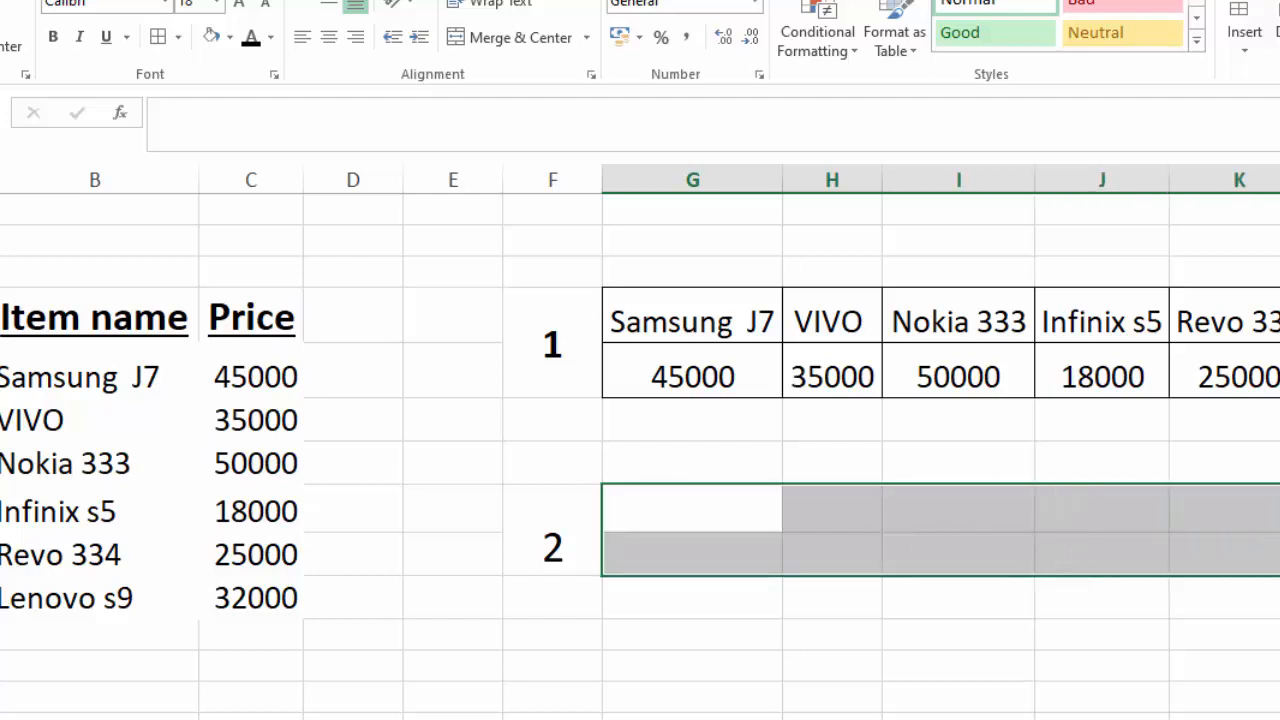
left_click(242, 125)
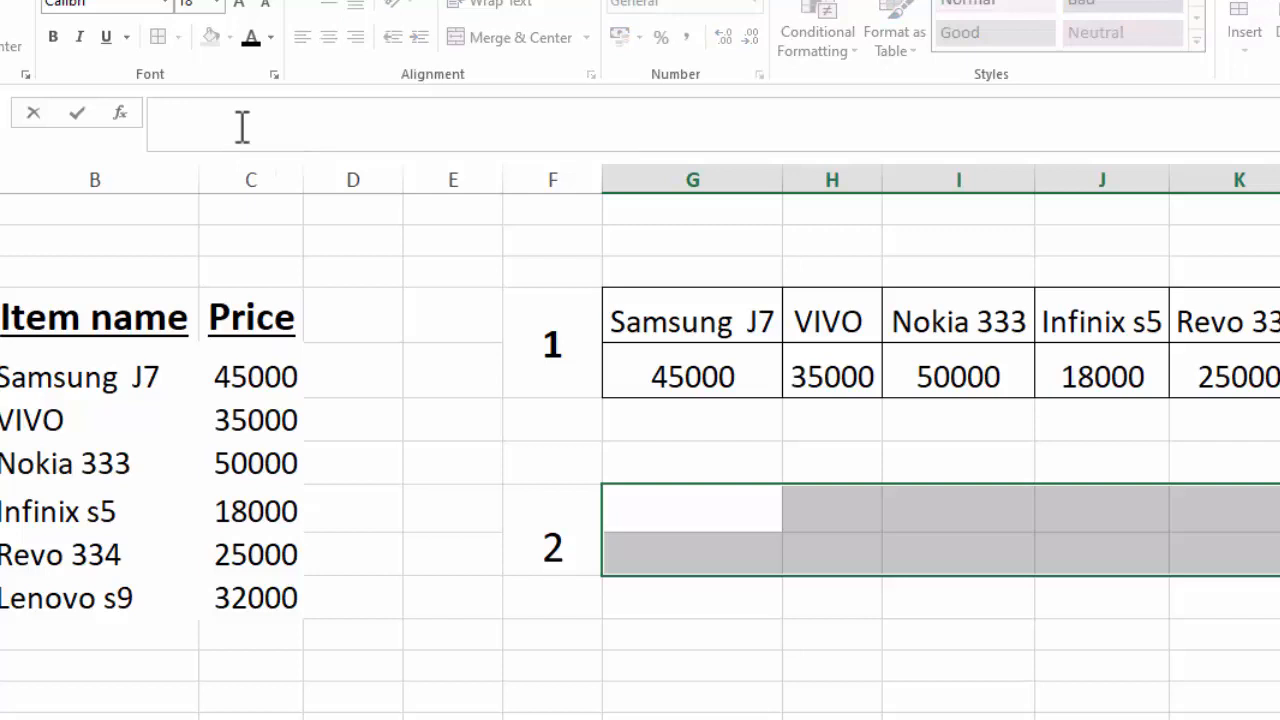
type("=TRANS")
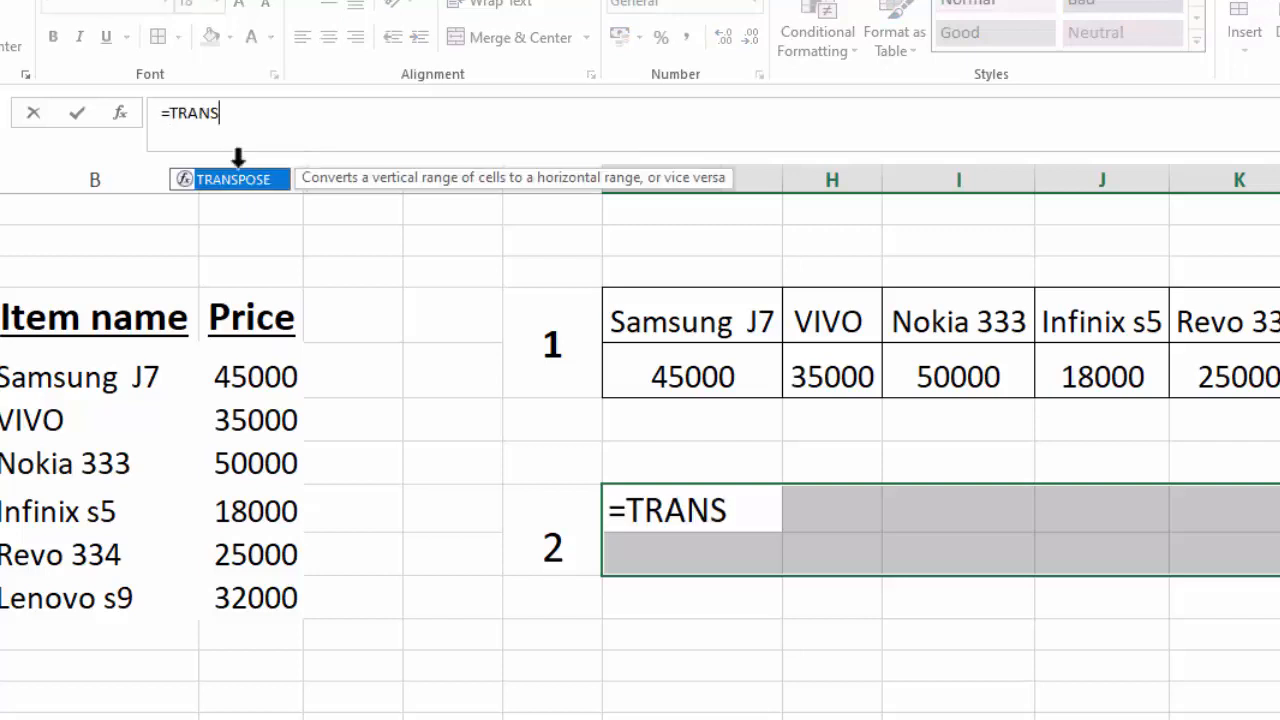
double_click(240, 179)
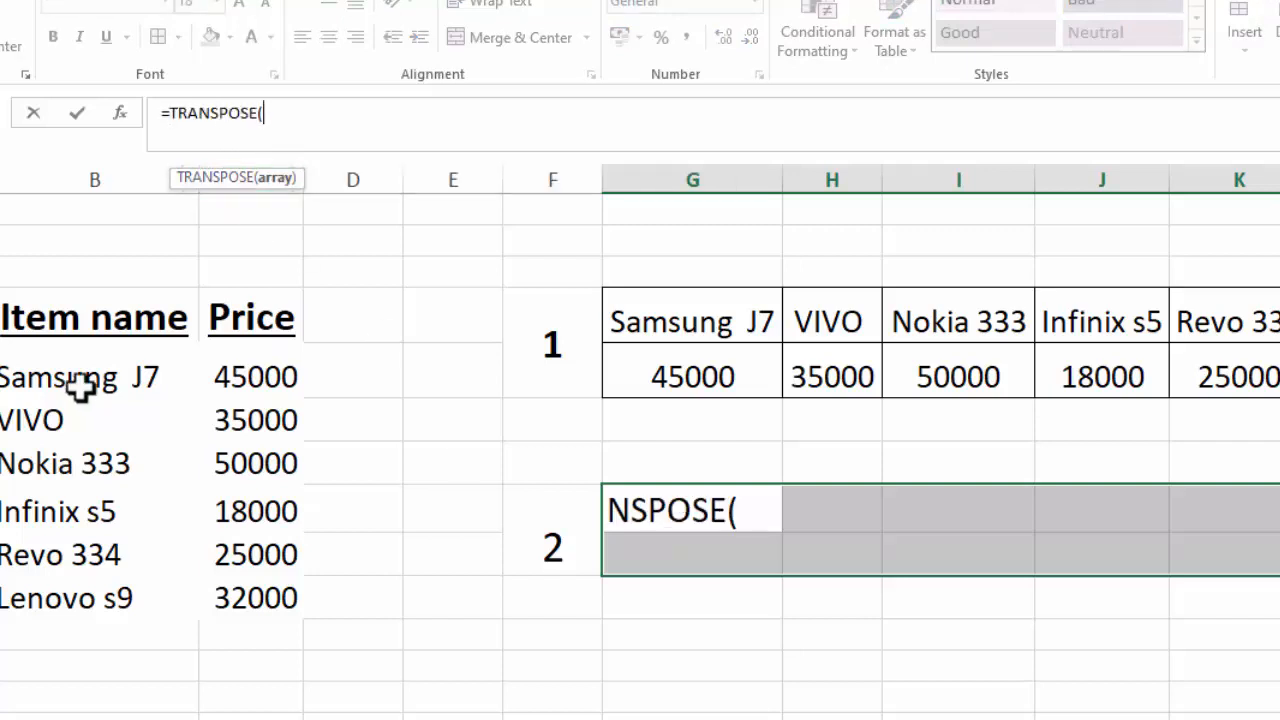
left_click_drag(80, 388, 258, 588)
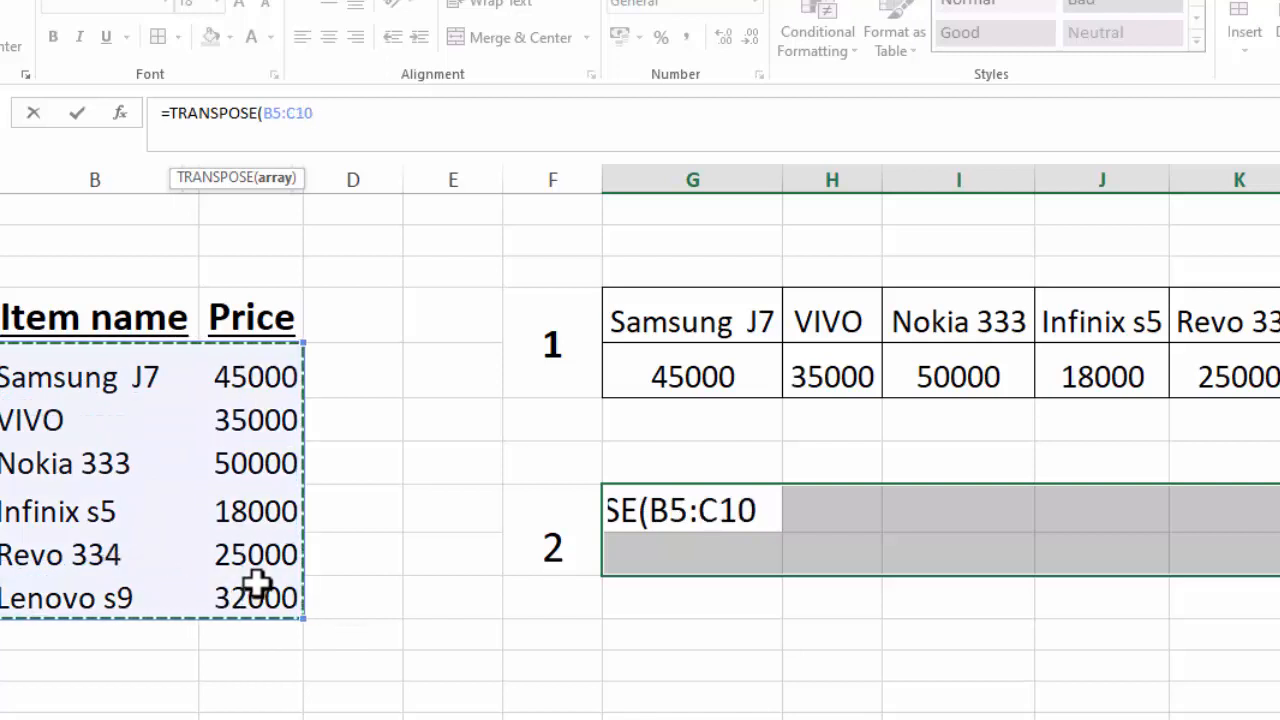
type(")")
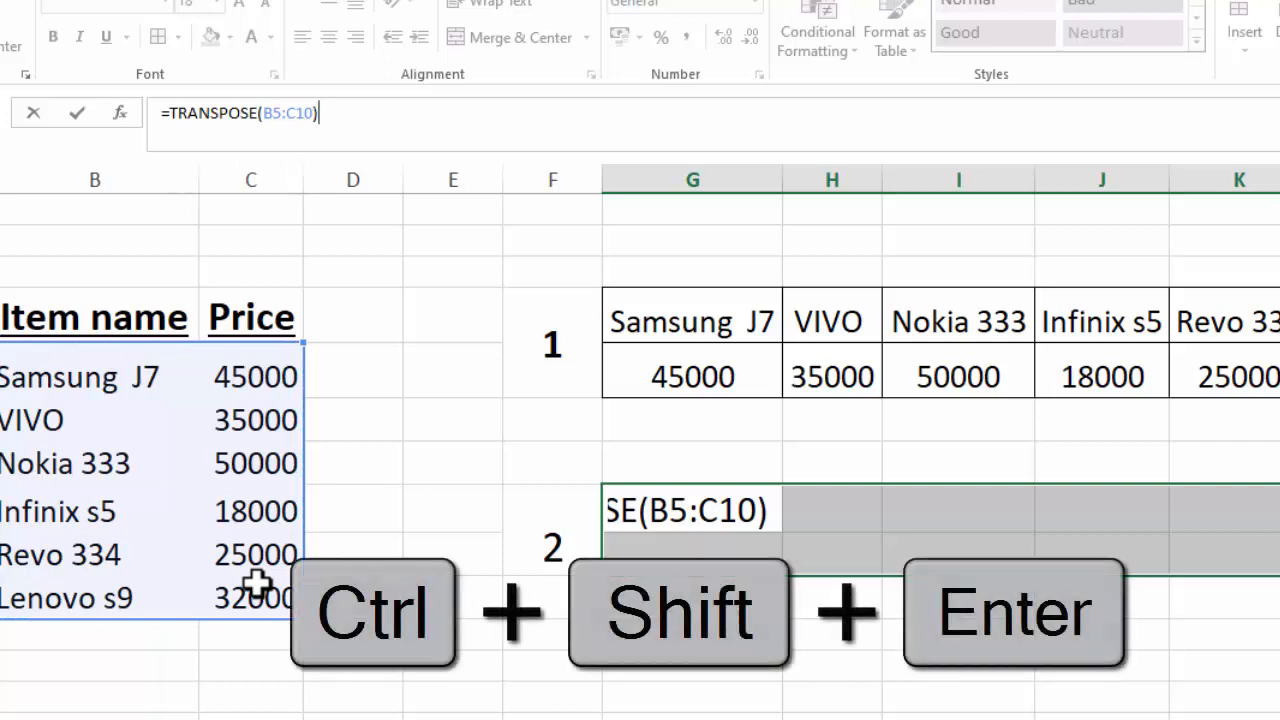
key("ctrl+shift+Return")
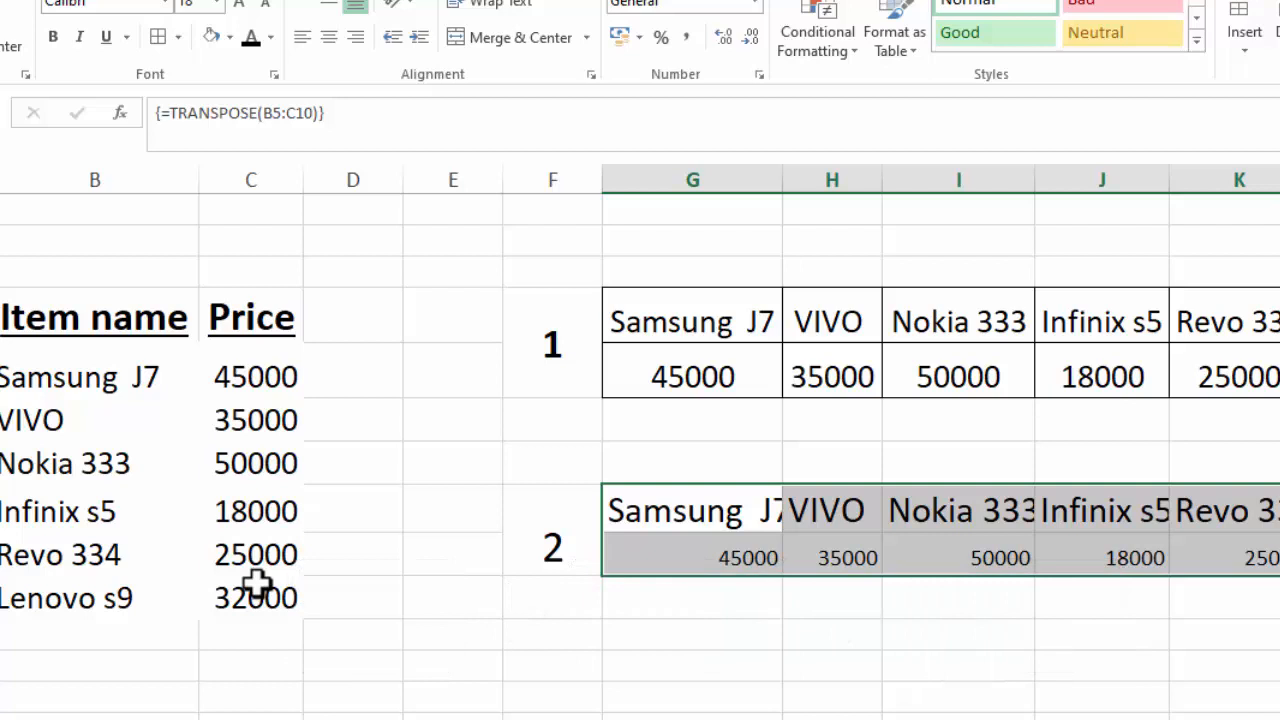
Format the transposed range G8:L9 with centered 14-point text and clear its contents.
left_click_drag(680, 494, 943, 543)
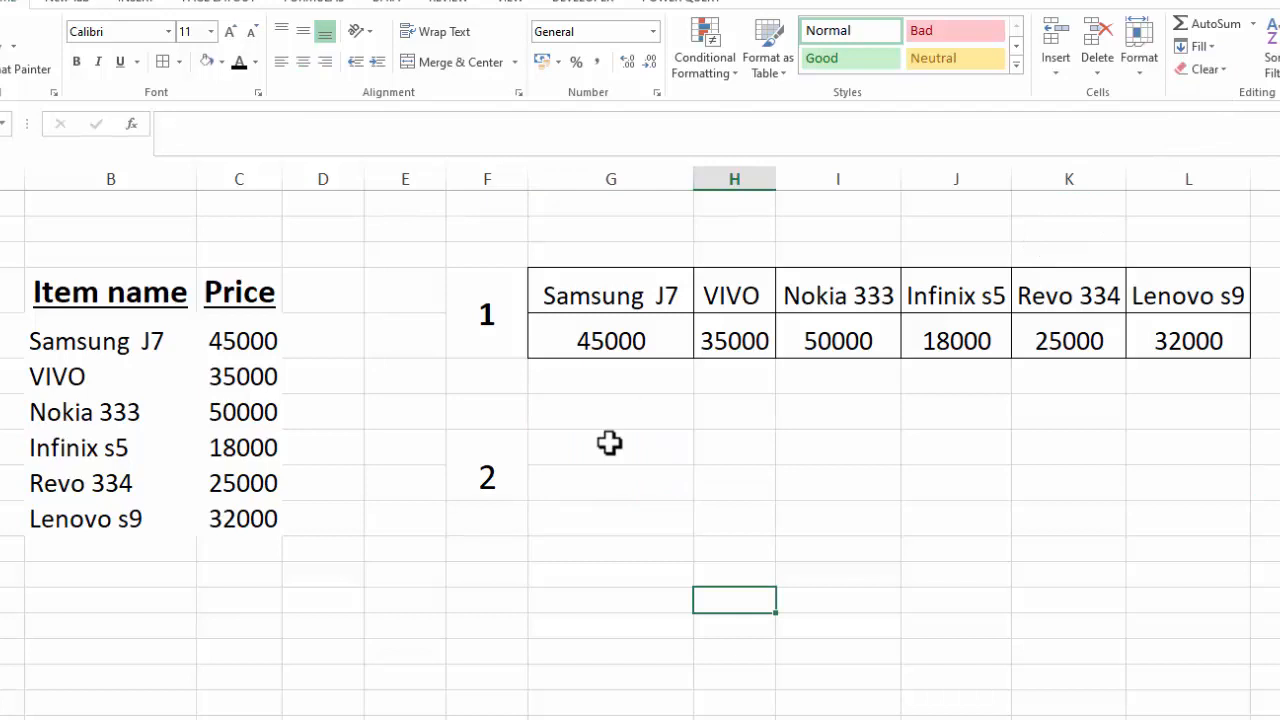
left_click_drag(609, 443, 1160, 481)
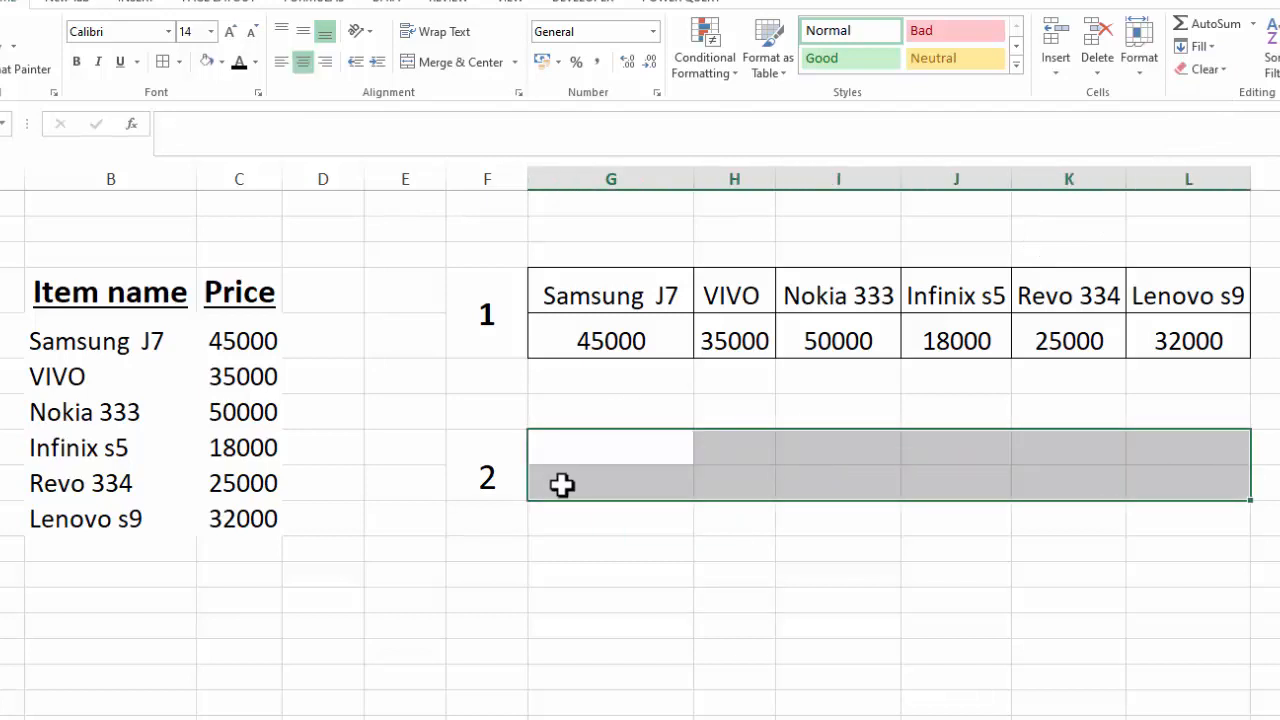
Fill the empty range G8:L9 beside label 2 with the array formula =TRANSPOSE(B5:C10).
left_click(601, 450)
left_click_drag(601, 450, 1148, 475)
left_click(340, 134)
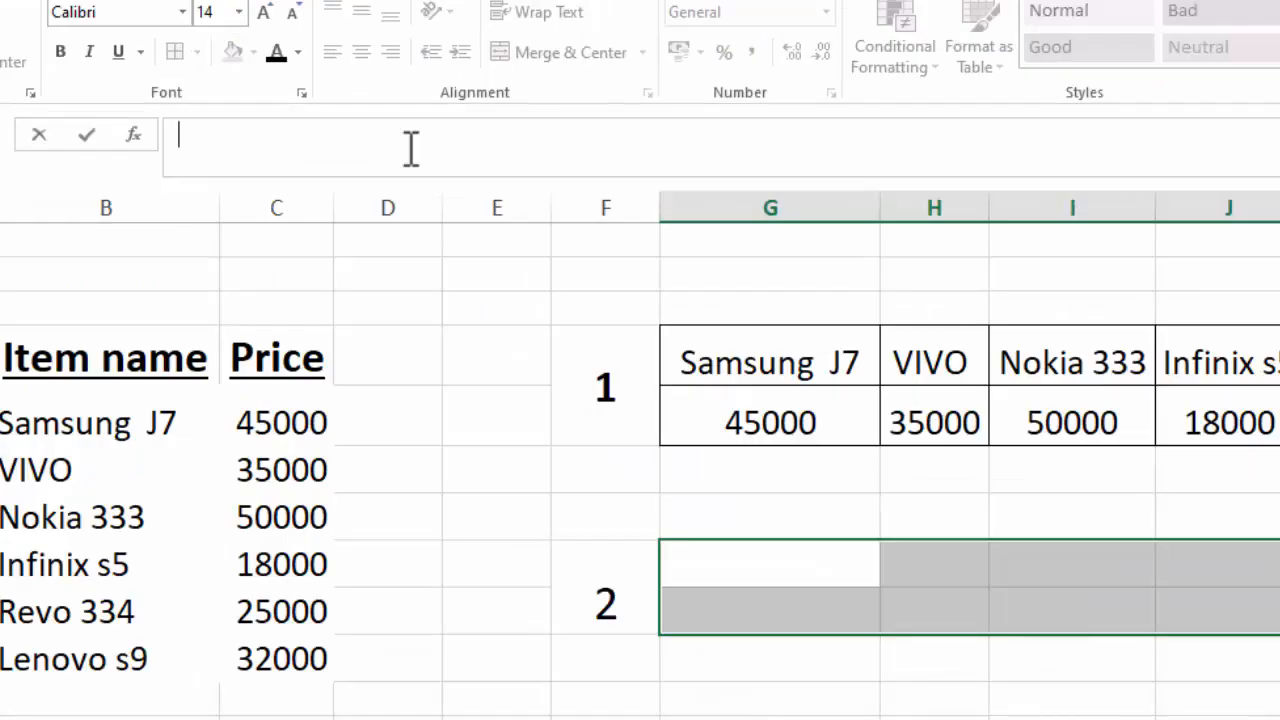
type("=")
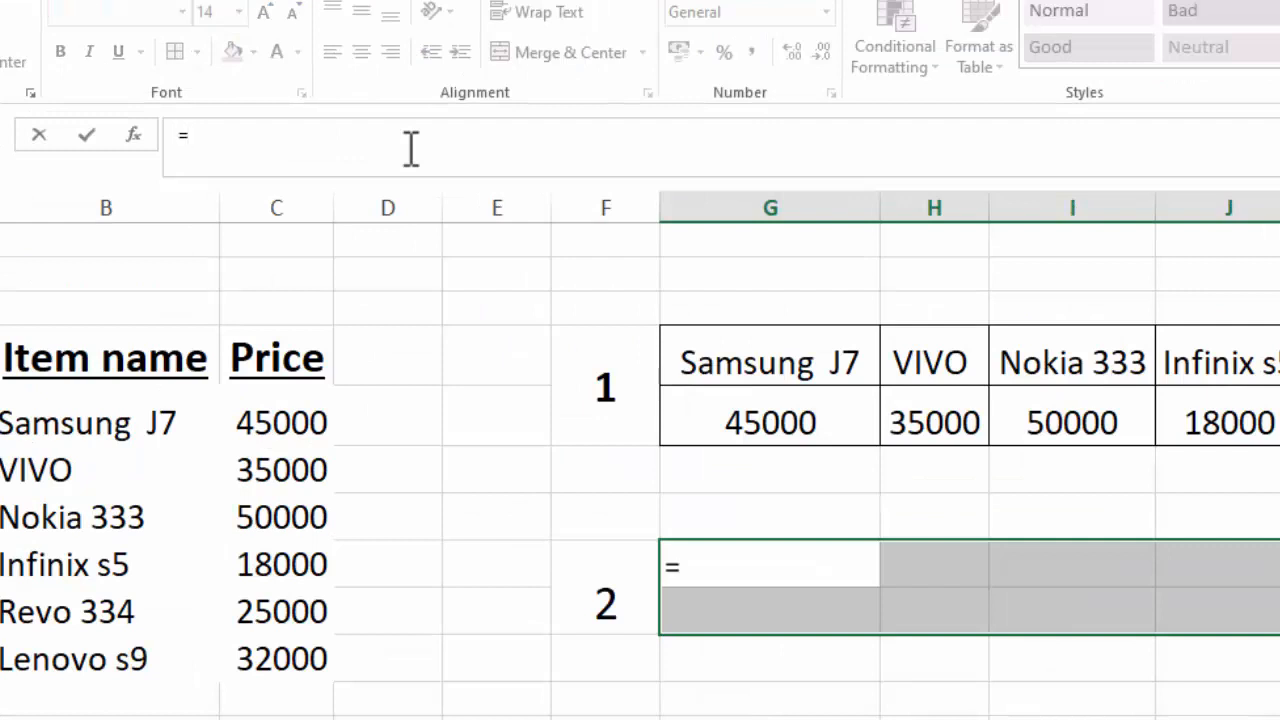
type("TRAN")
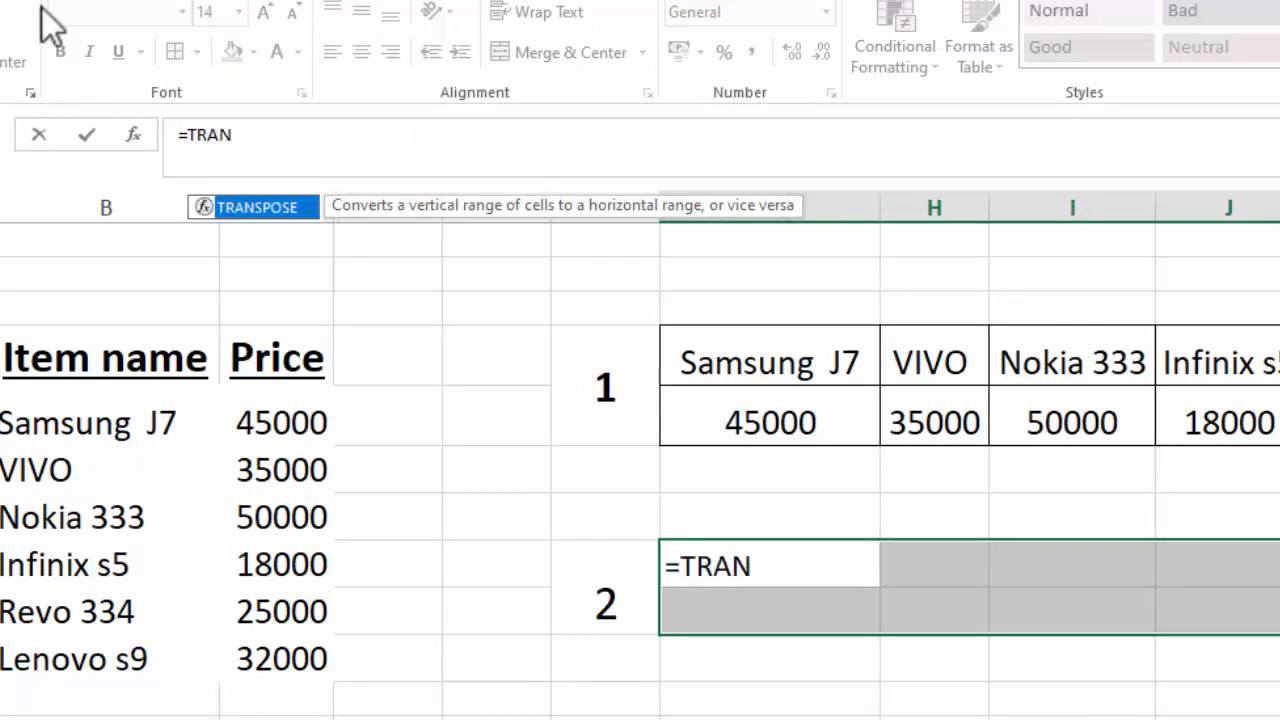
double_click(256, 209)
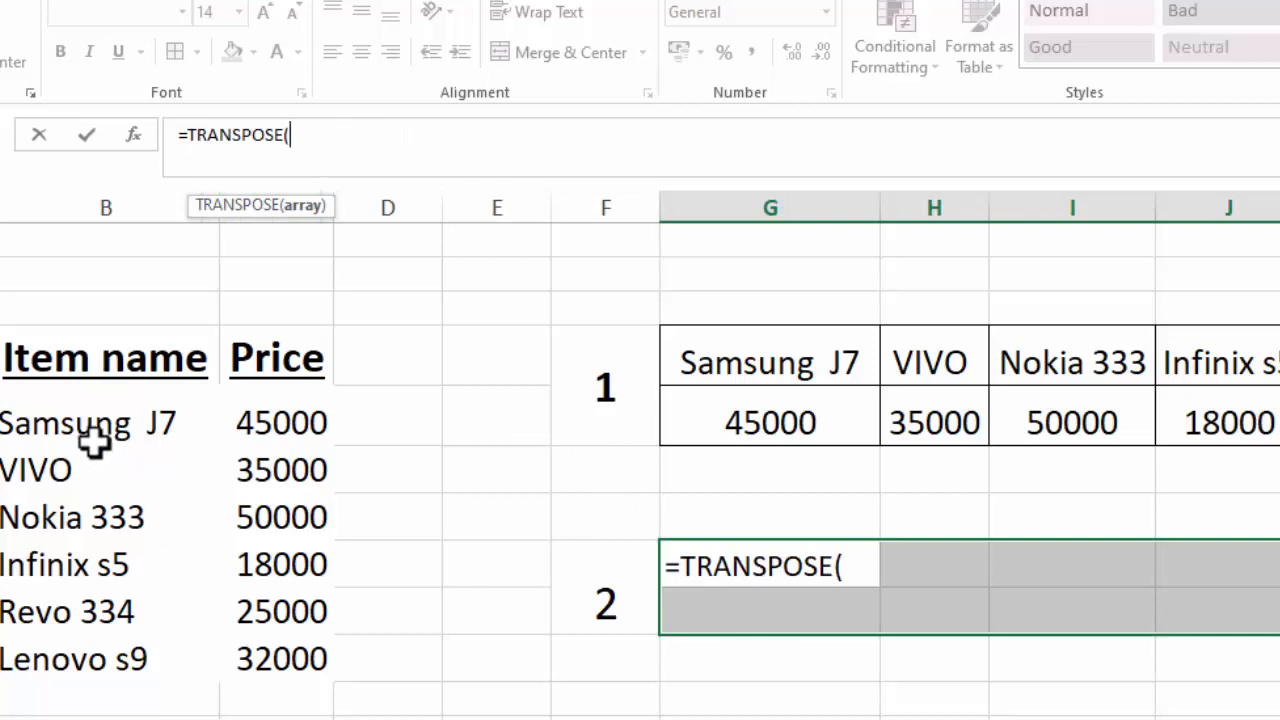
left_click_drag(100, 430, 234, 643)
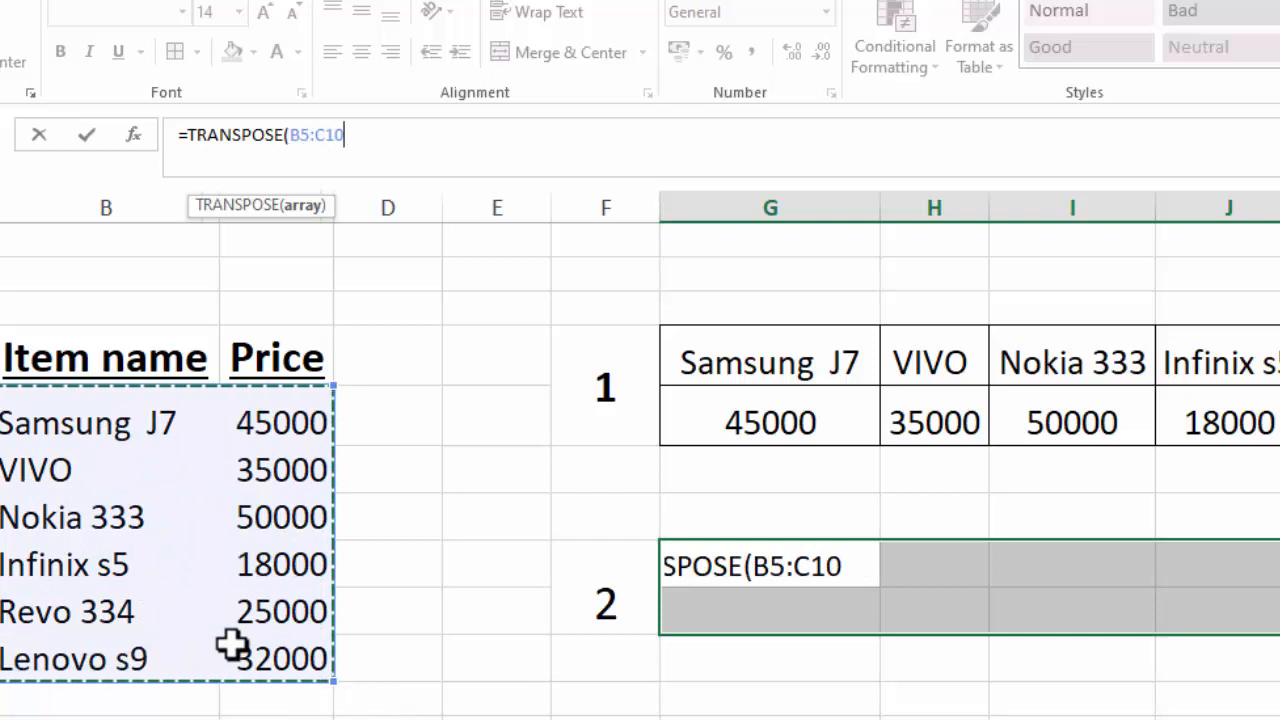
type(")")
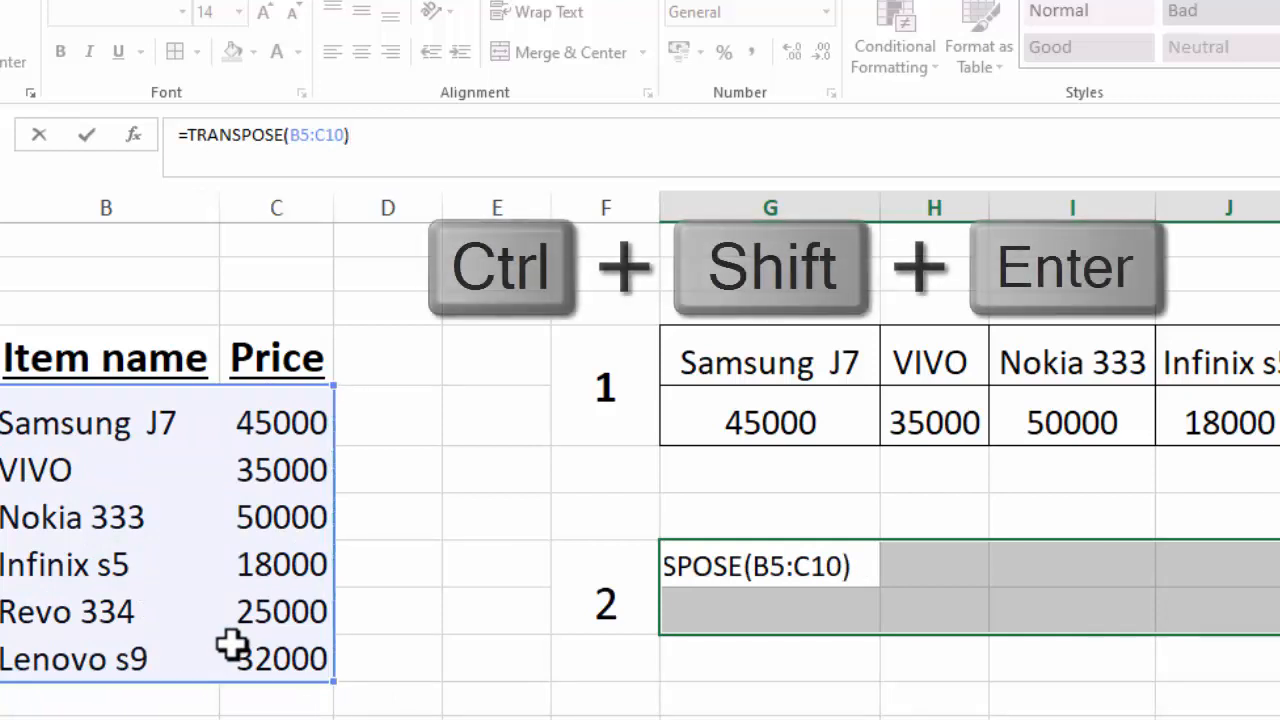
key("ctrl+shift+Return")
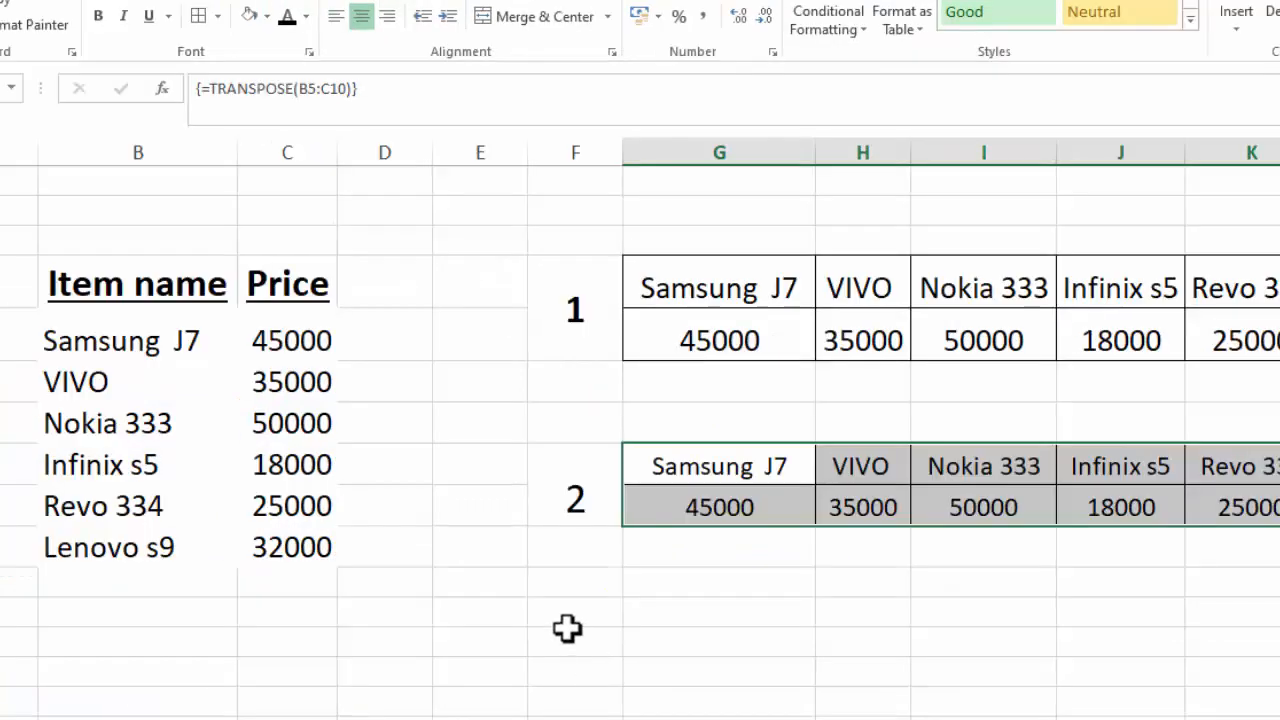
Enter the label 3 in column F below label 2, beside rows 12 and 13.
left_click(569, 630)
type("3")
key("Tab")
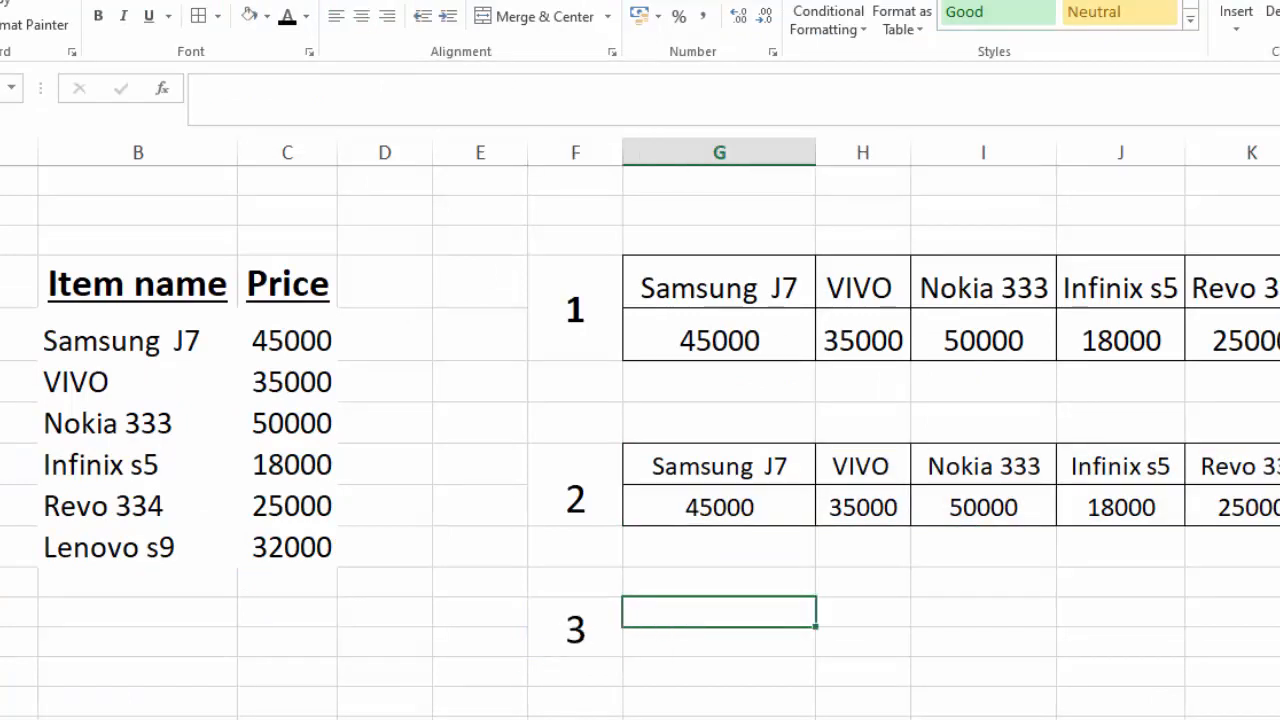
Start a formula for G12:L13 that nests a blank-cell test on the source list: =TRANSPOSE(IF(B5:C10="".
left_click_drag(723, 623, 1279, 648)
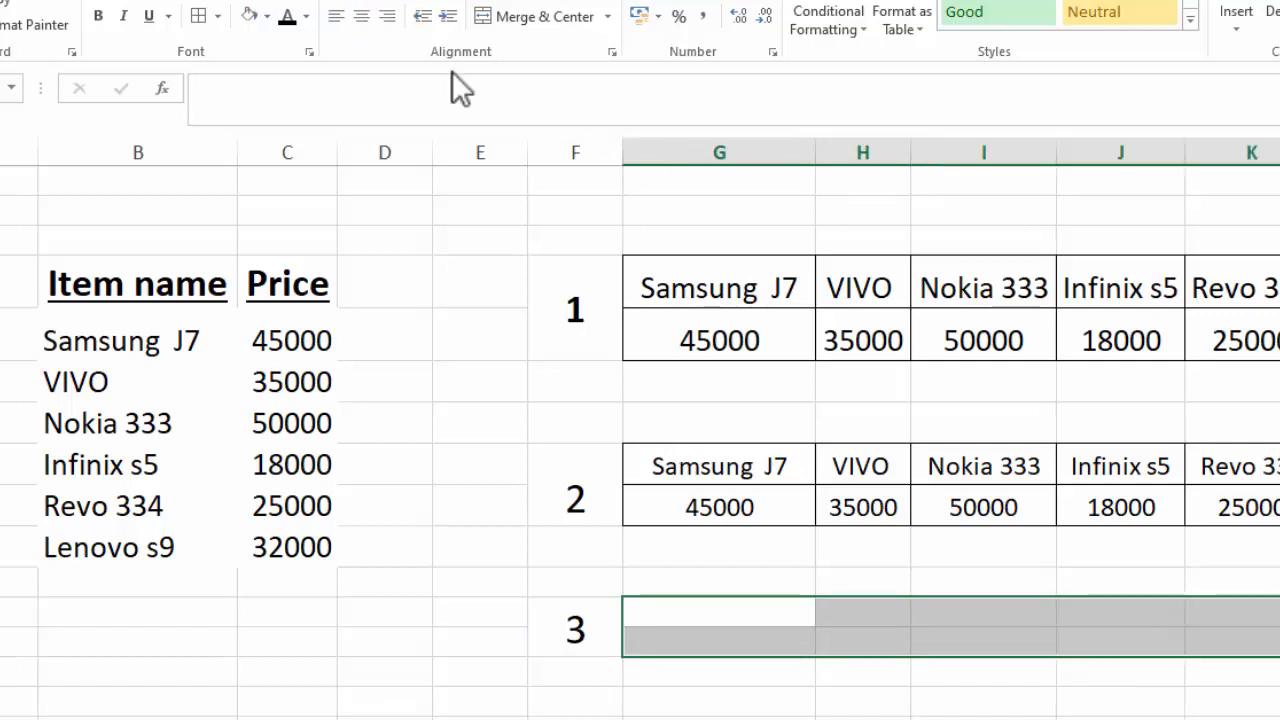
left_click(406, 98)
type("=")
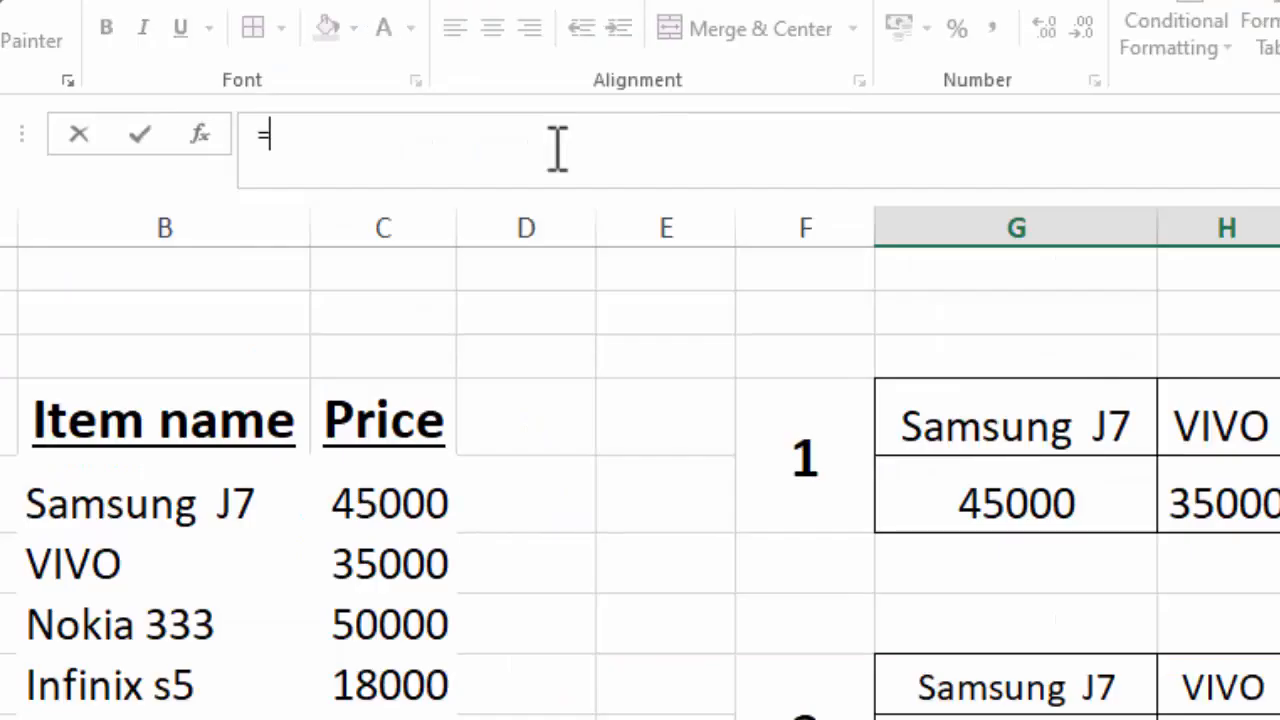
type("TRANS")
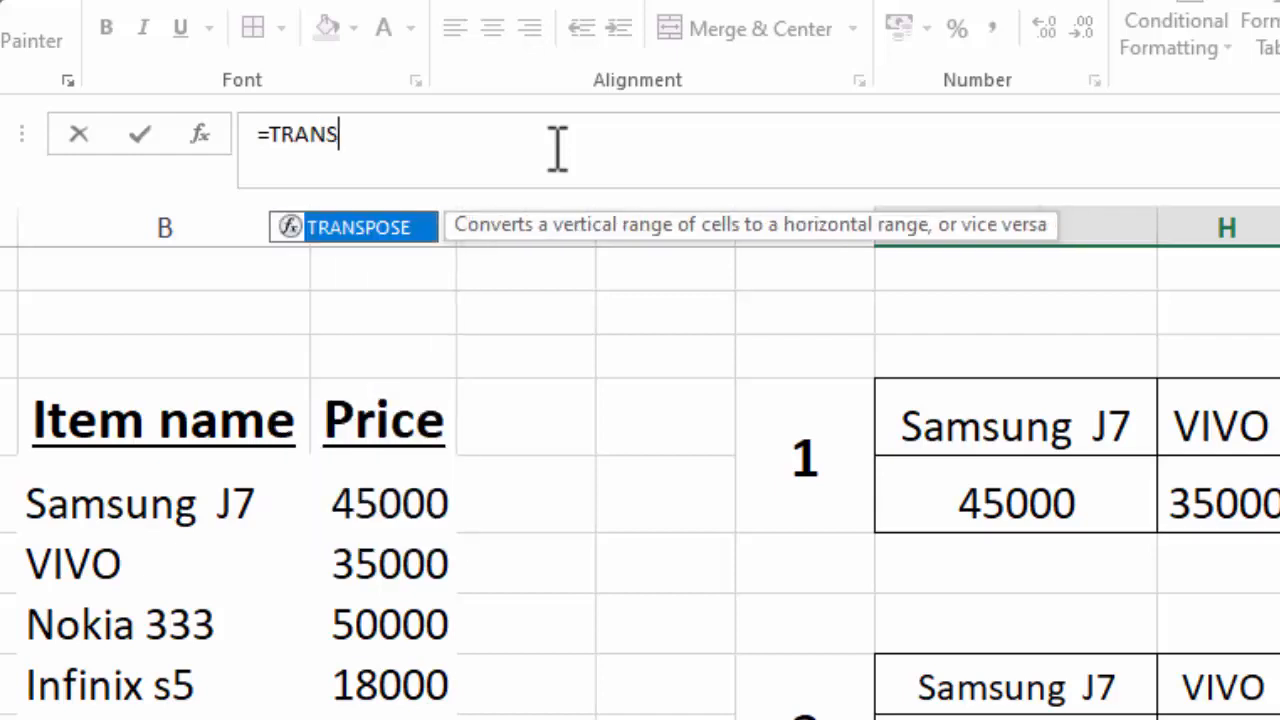
double_click(368, 228)
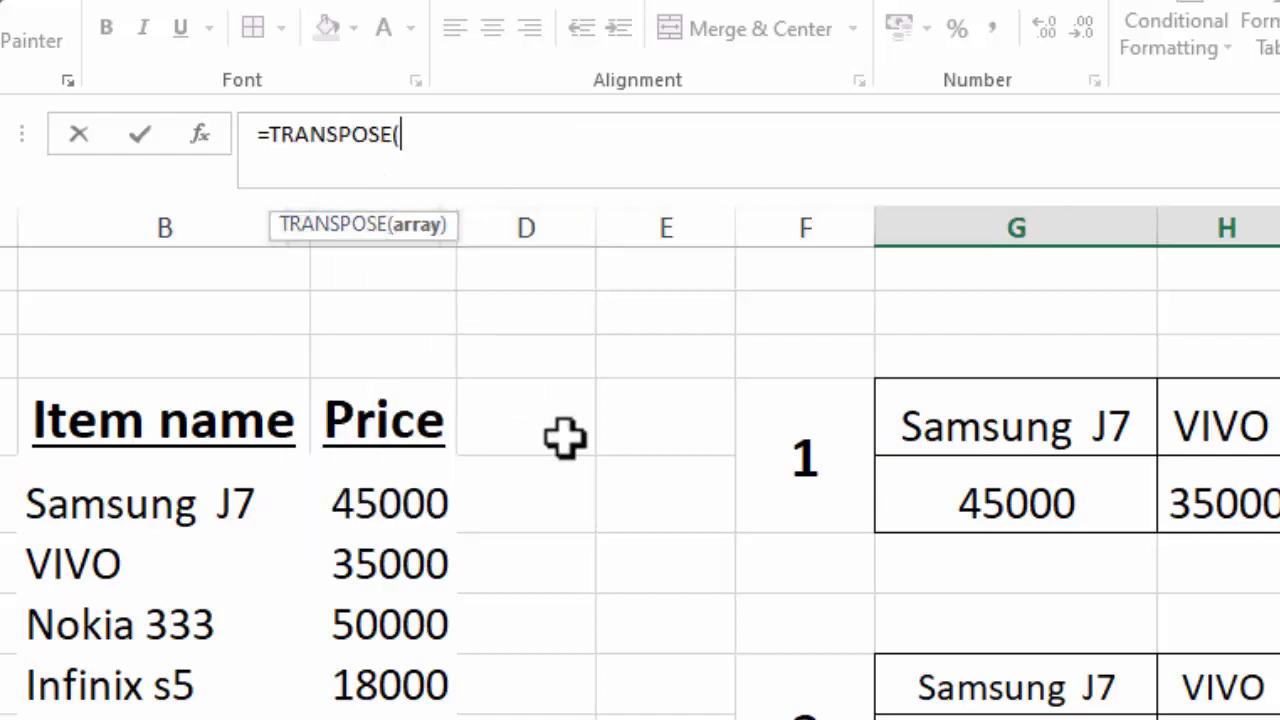
type("IF")
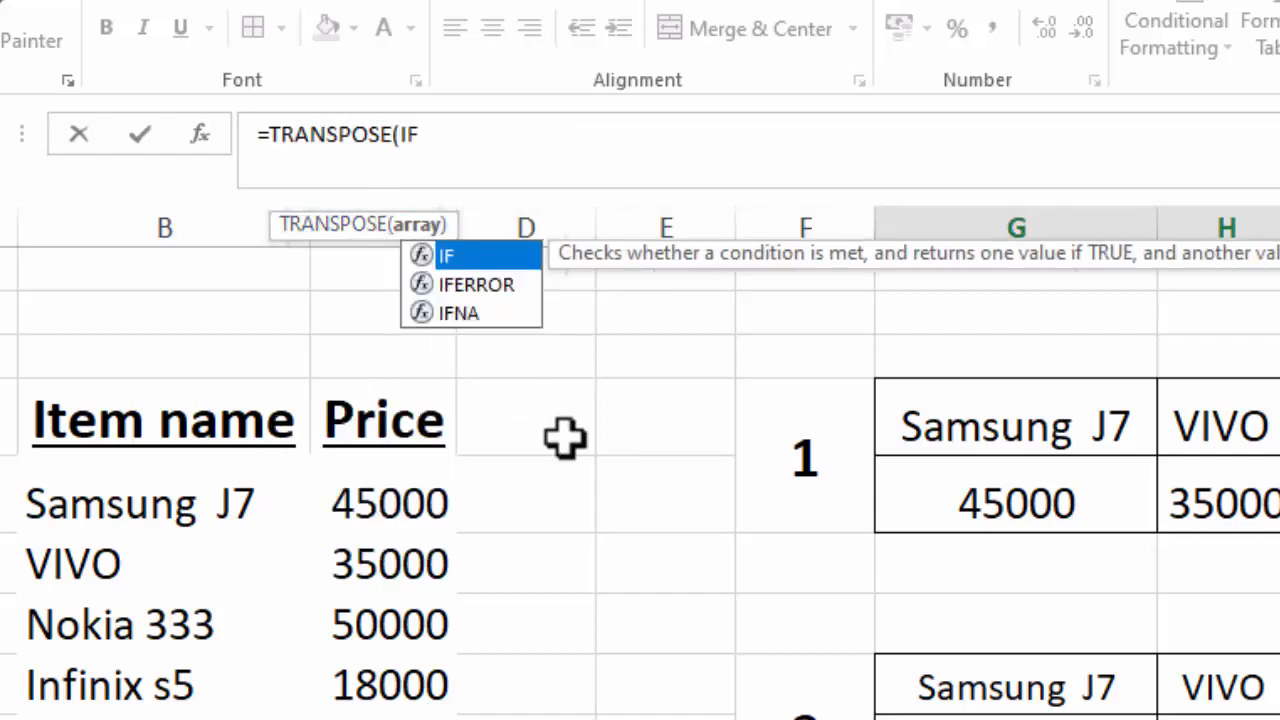
type("(")
left_click_drag(100, 520, 400, 715)
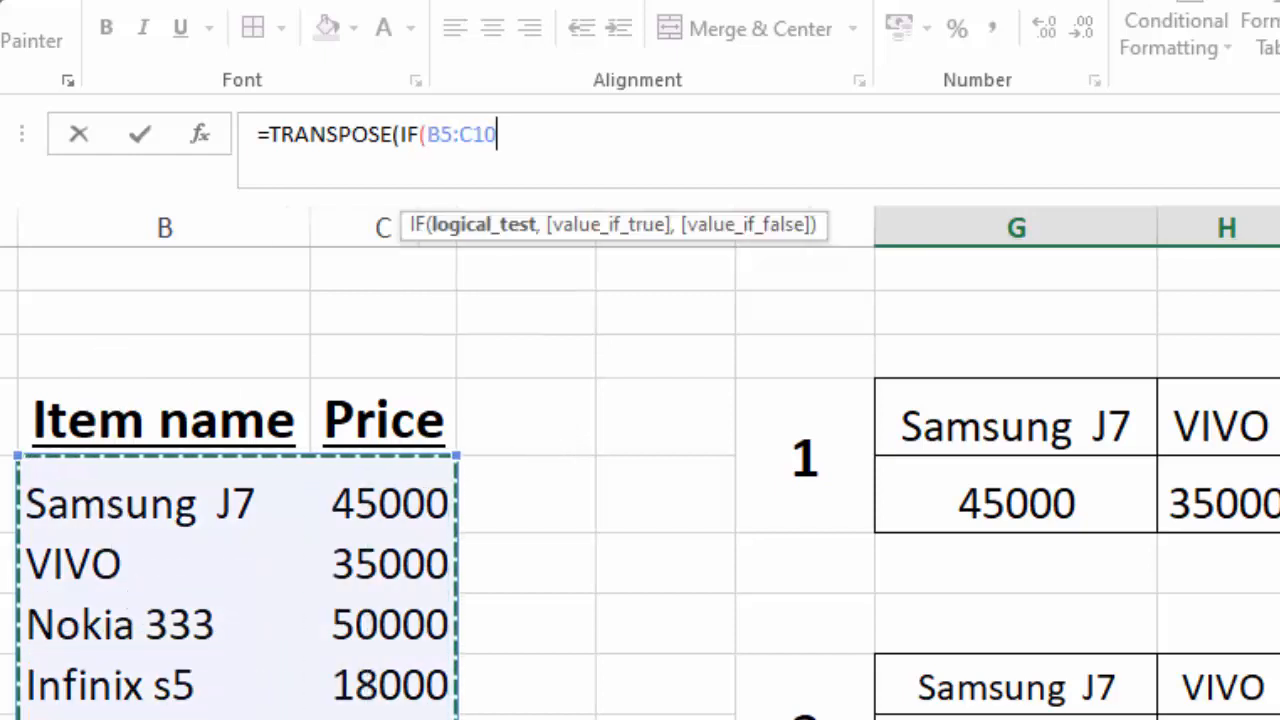
type("=")
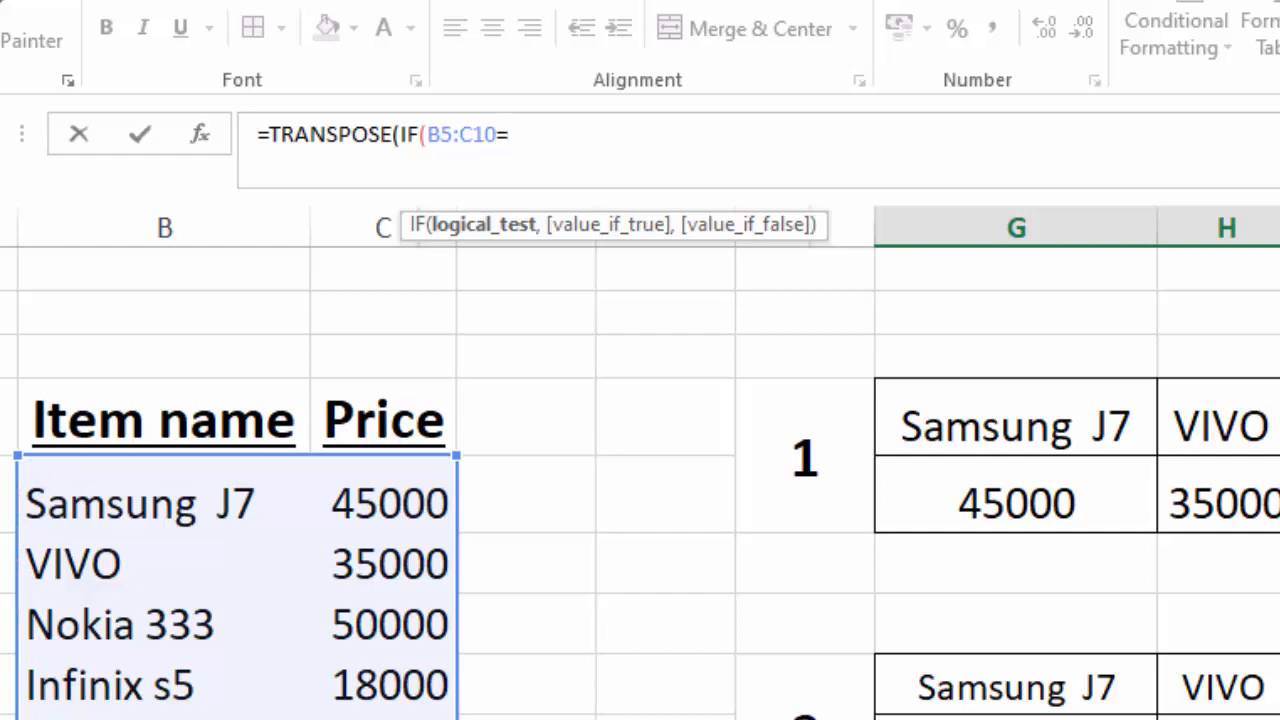
type("\"\",")
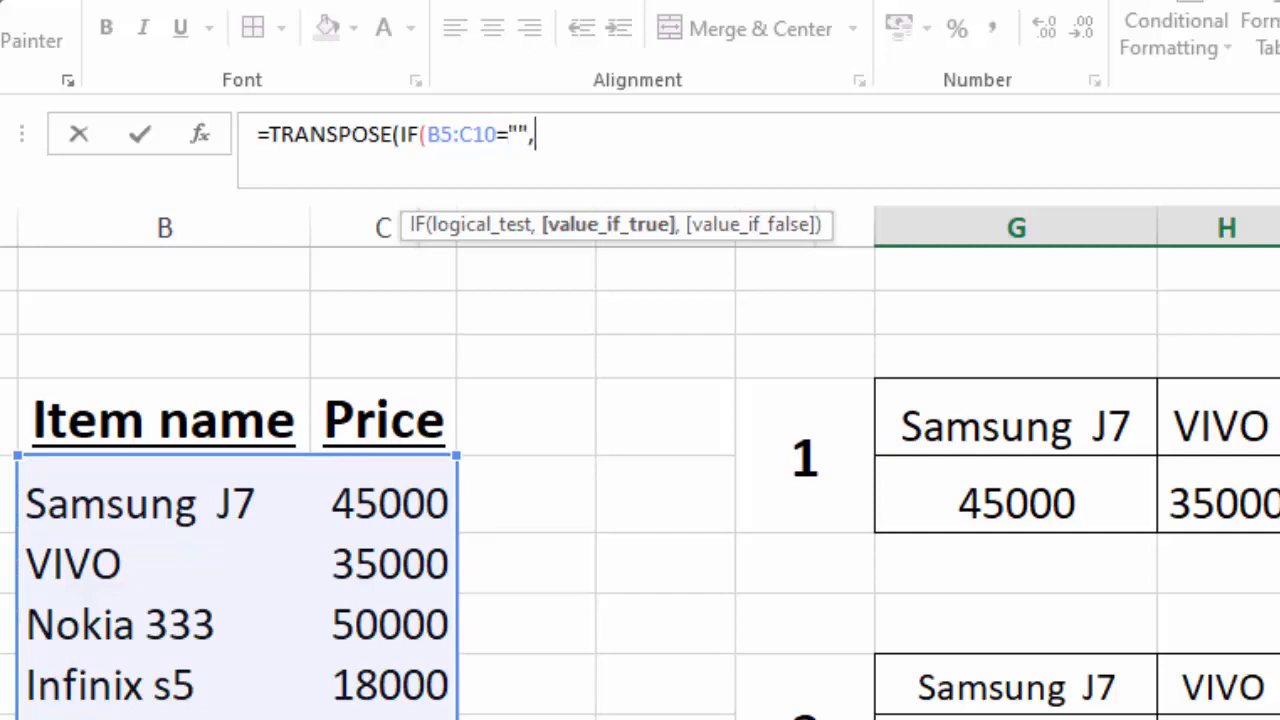
type("\"BLANK")
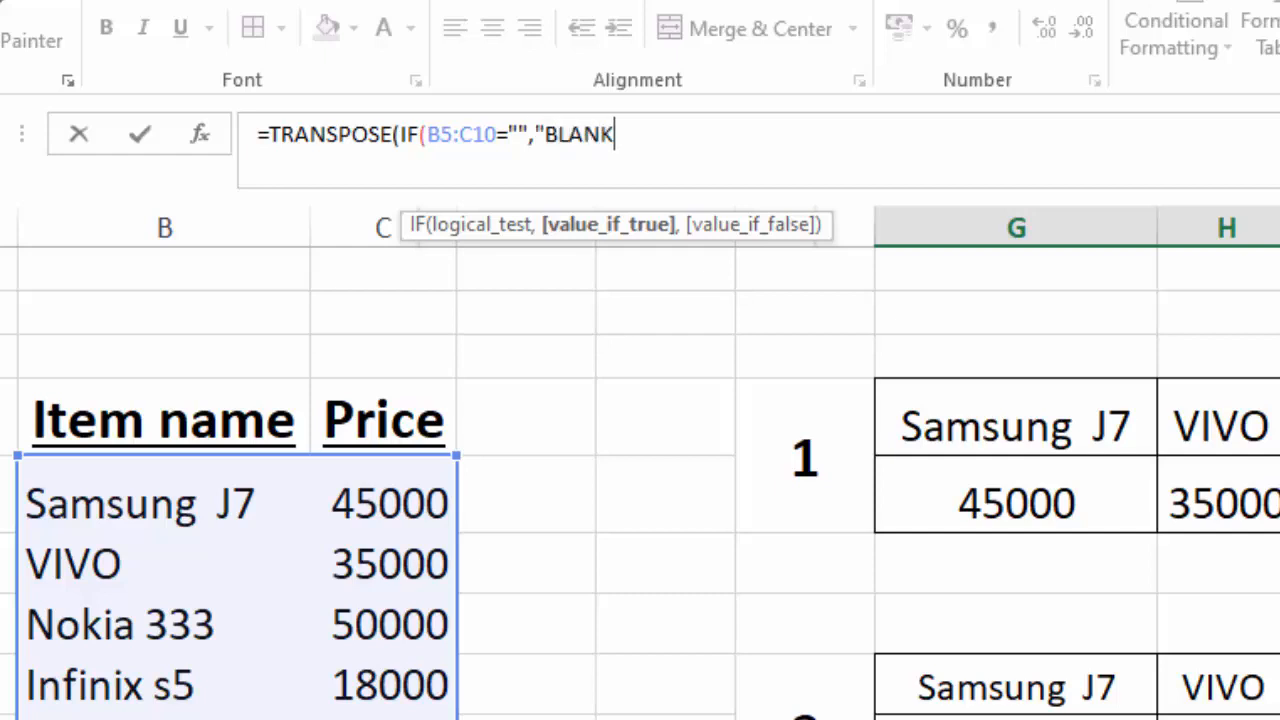
type("\",")
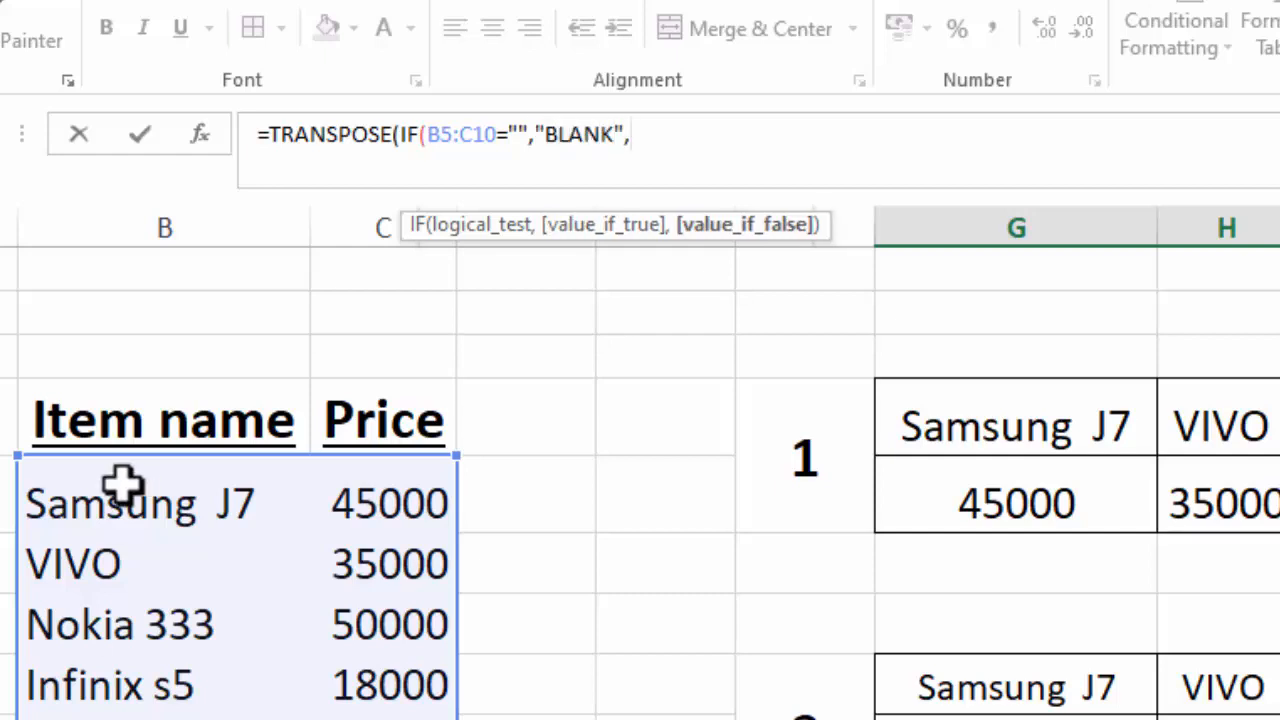
Complete the formula with "BLANK" as the true value and B5:C10 as the false value, and enter it as an array formula across G12:L13.
left_click_drag(122, 484, 420, 719)
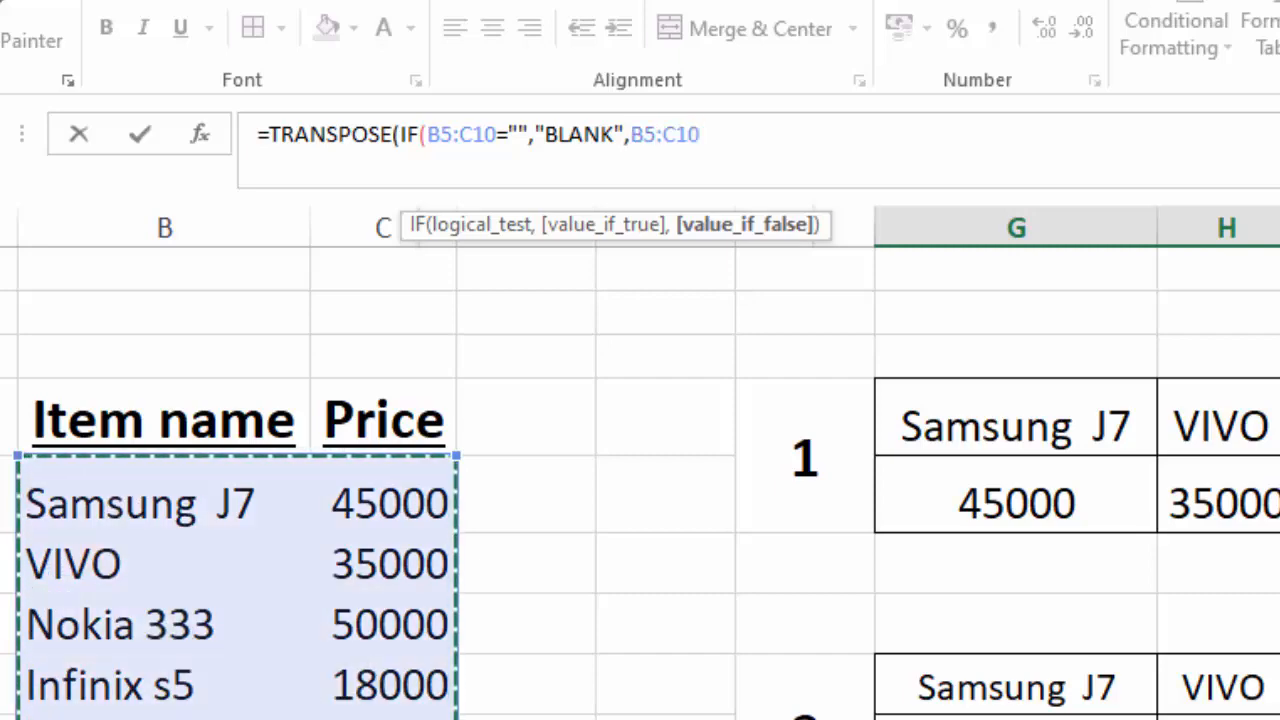
type("))")
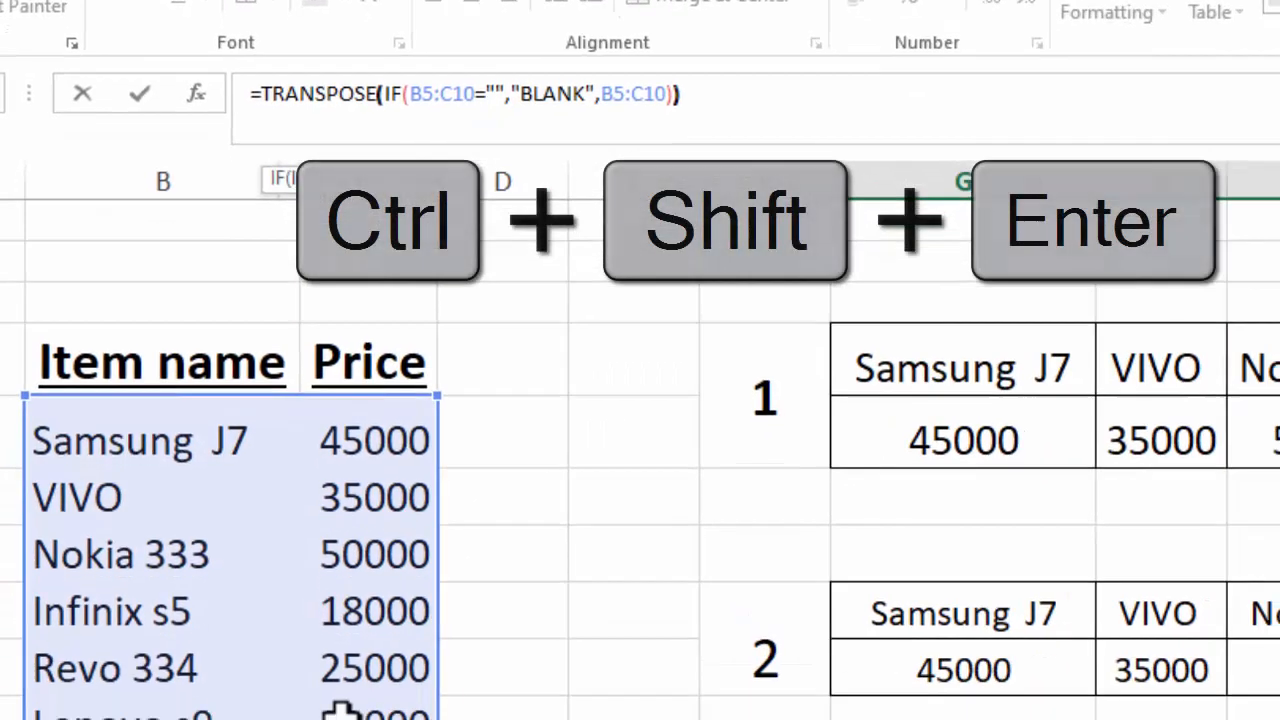
key("ctrl+shift+Return")
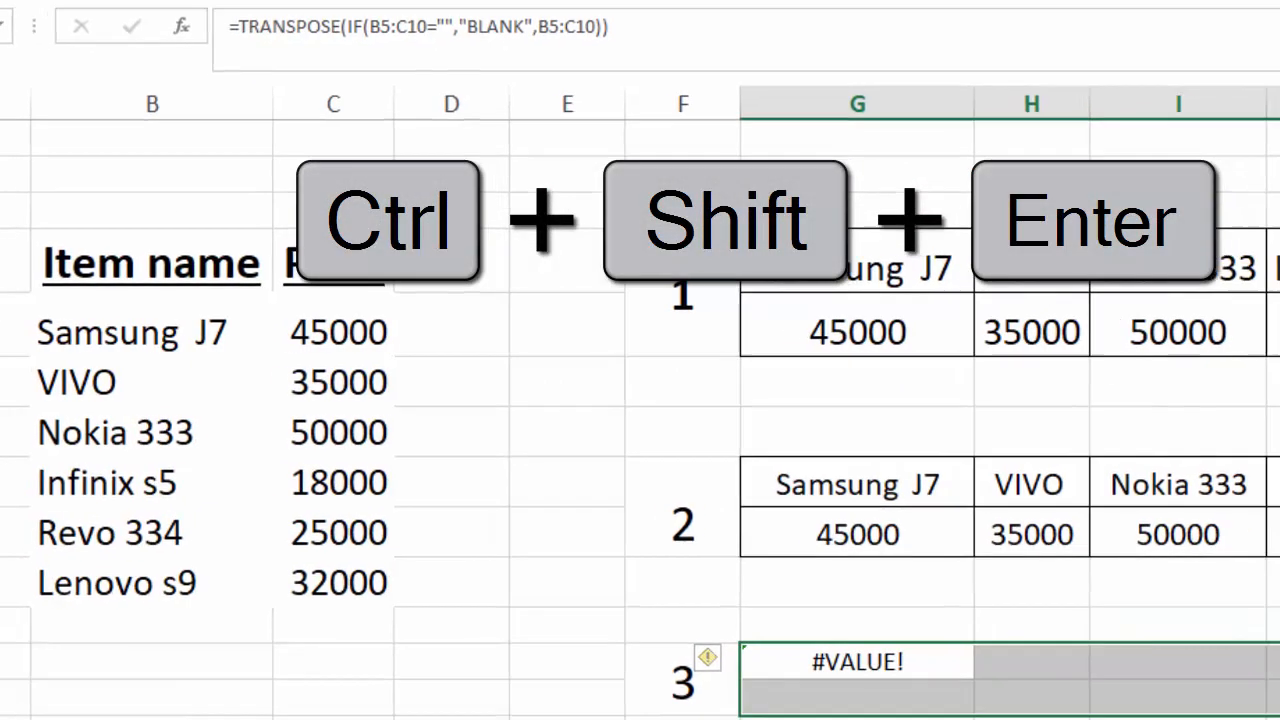
left_click(680, 40)
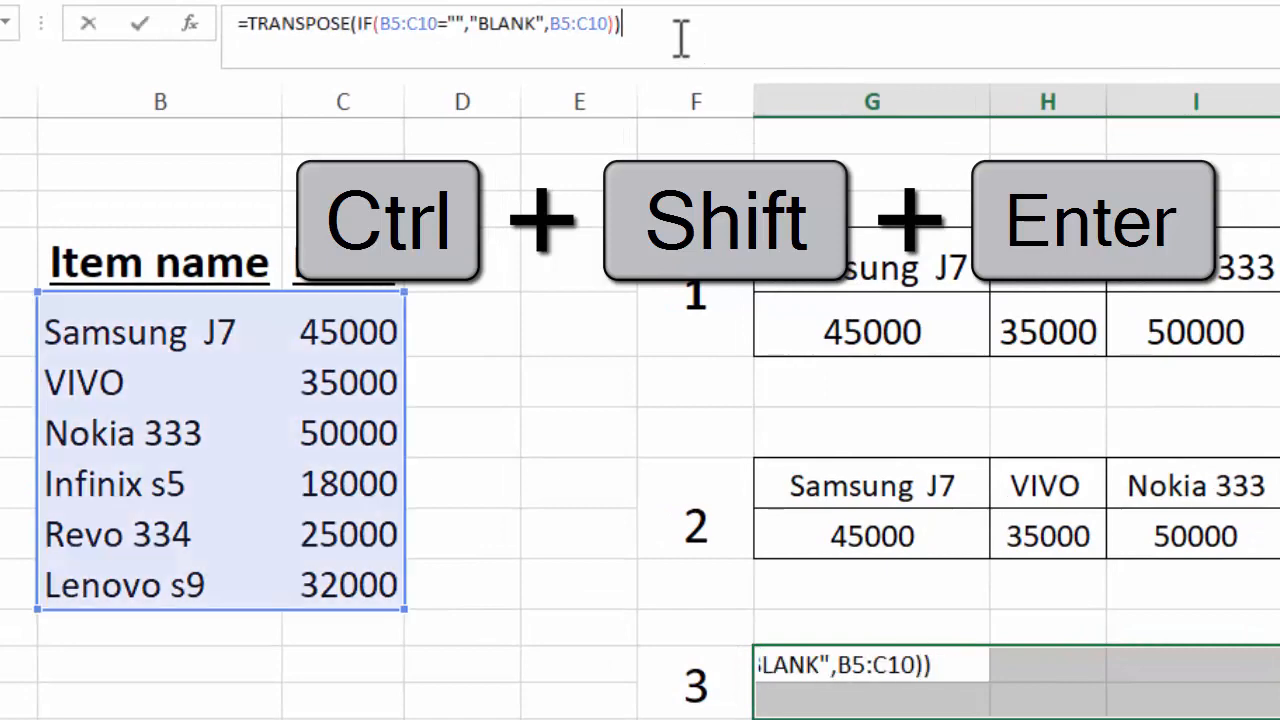
key("ctrl+shift+Return")
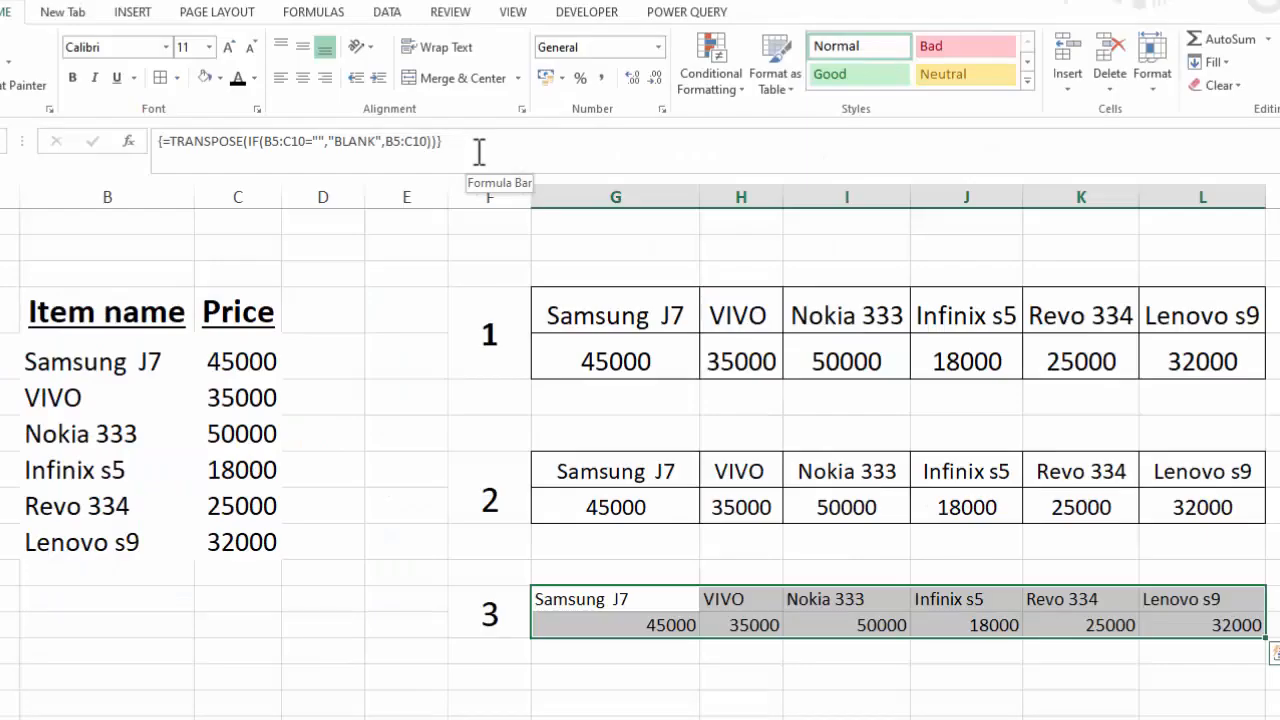
Format G12:L13 with centered 12-point text and borders around all cells.
left_click(303, 78)
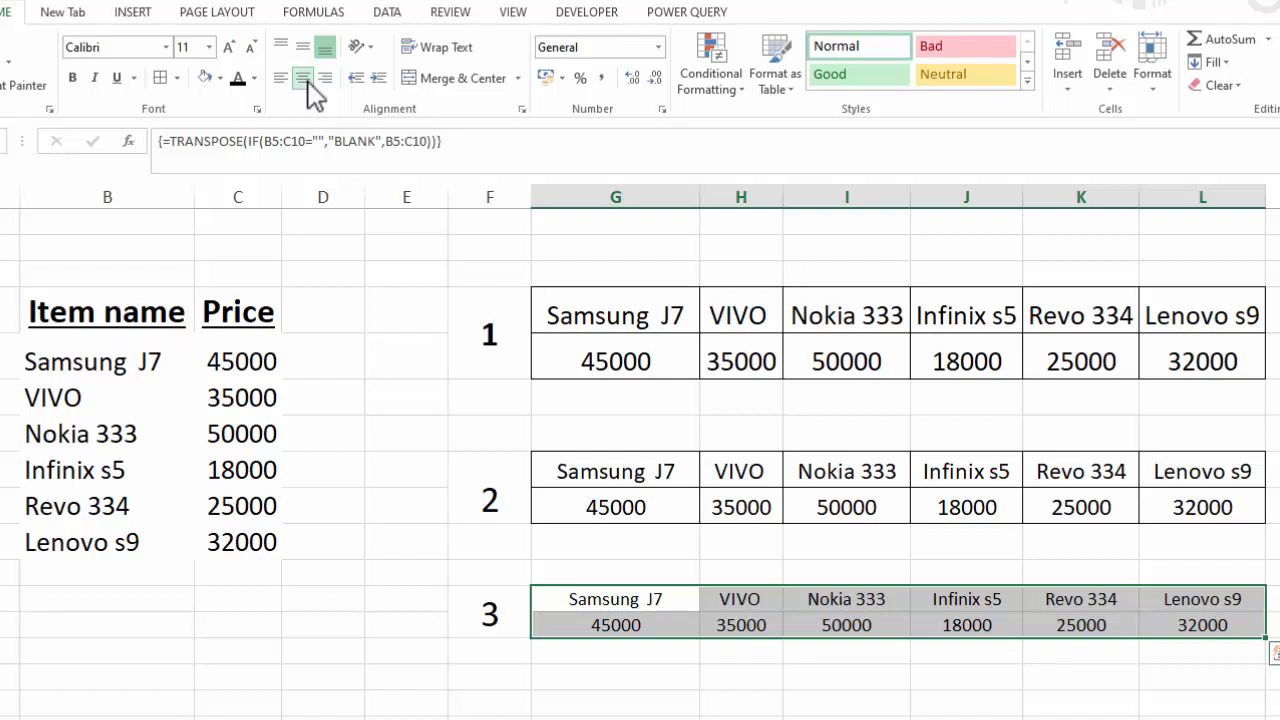
left_click(232, 48)
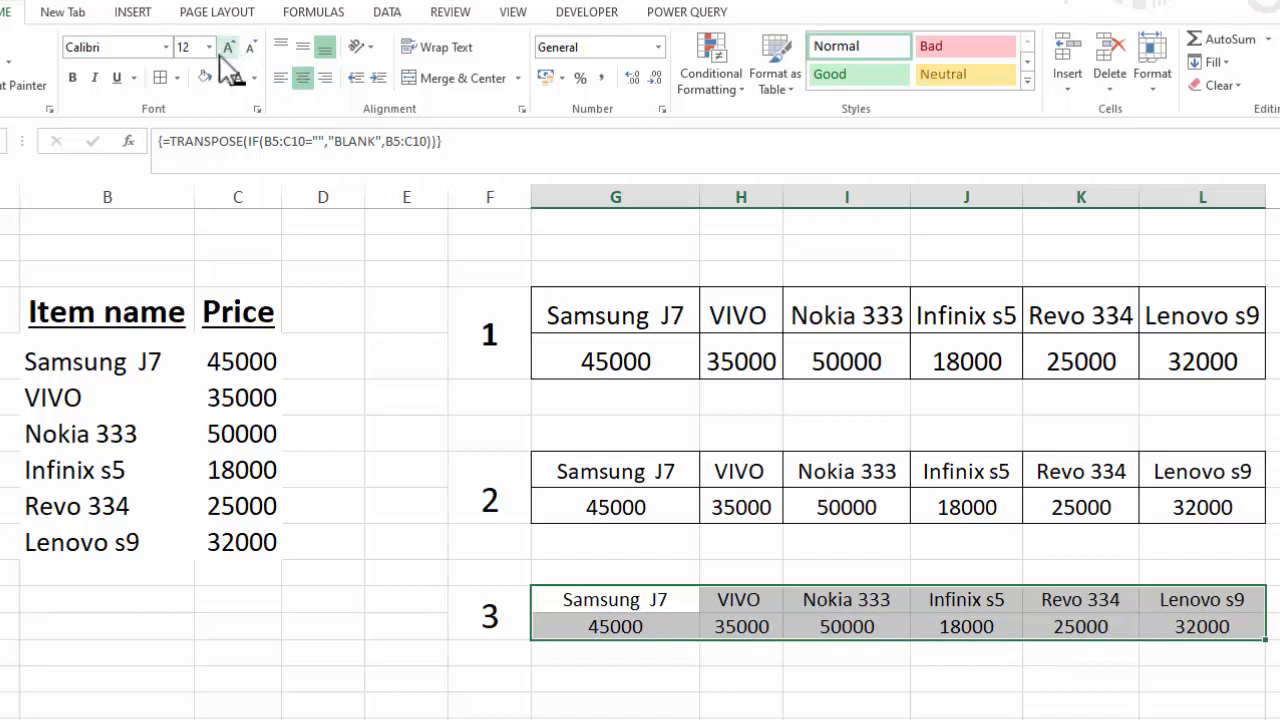
left_click(160, 78)
left_click(948, 703)
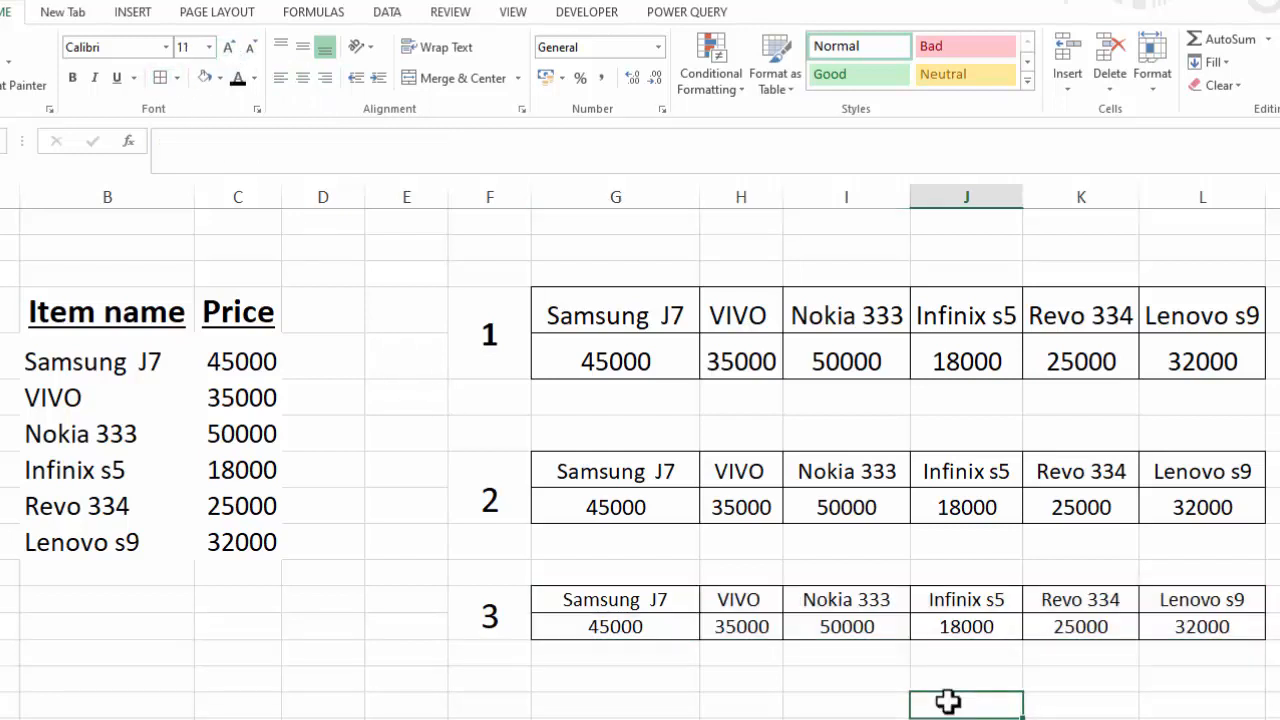